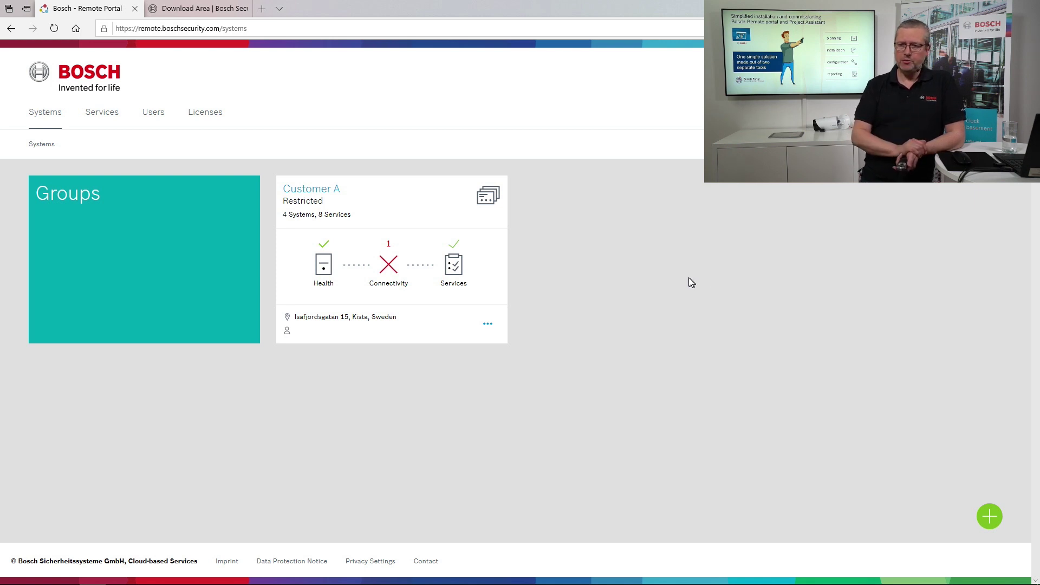
Review the portal's Services list, then show the Users page with the administrator and technician accounts.
left_click(103, 122)
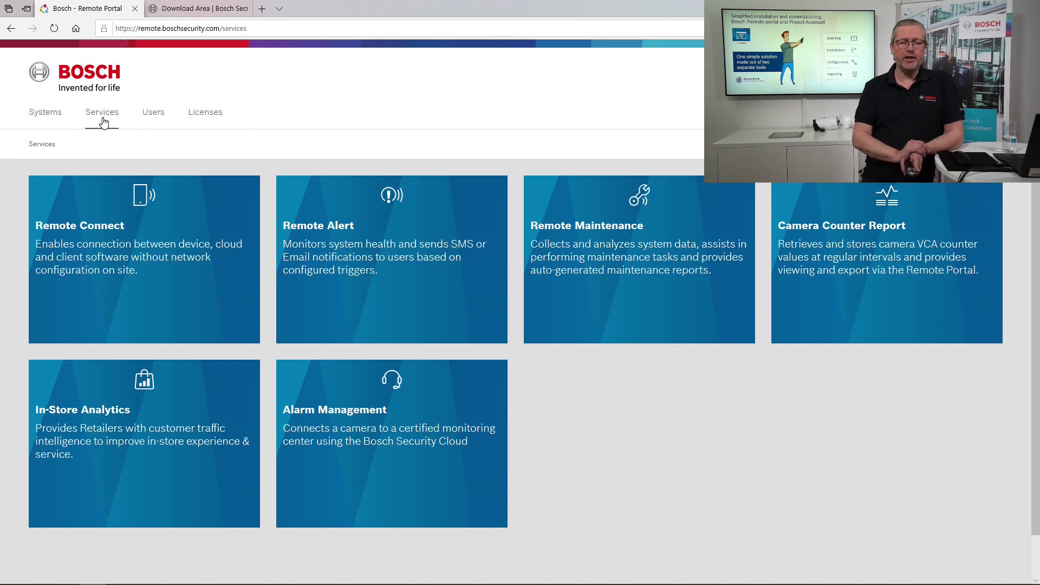
left_click(145, 118)
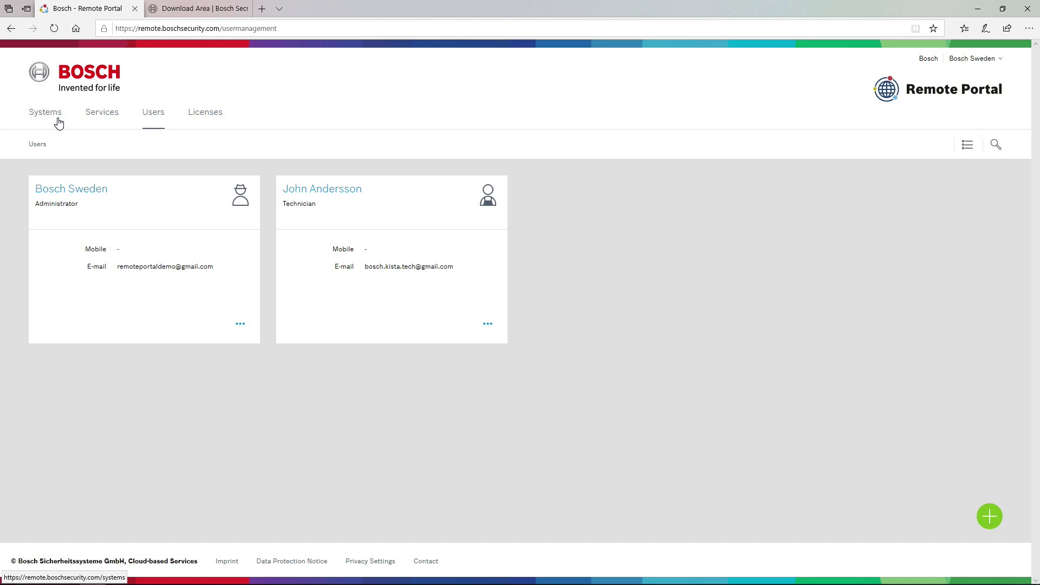
Register Cam 1 - Entrance with Remote Portal under Connectivity > Cloud services in Configuration Manager.
key("alt+Tab")
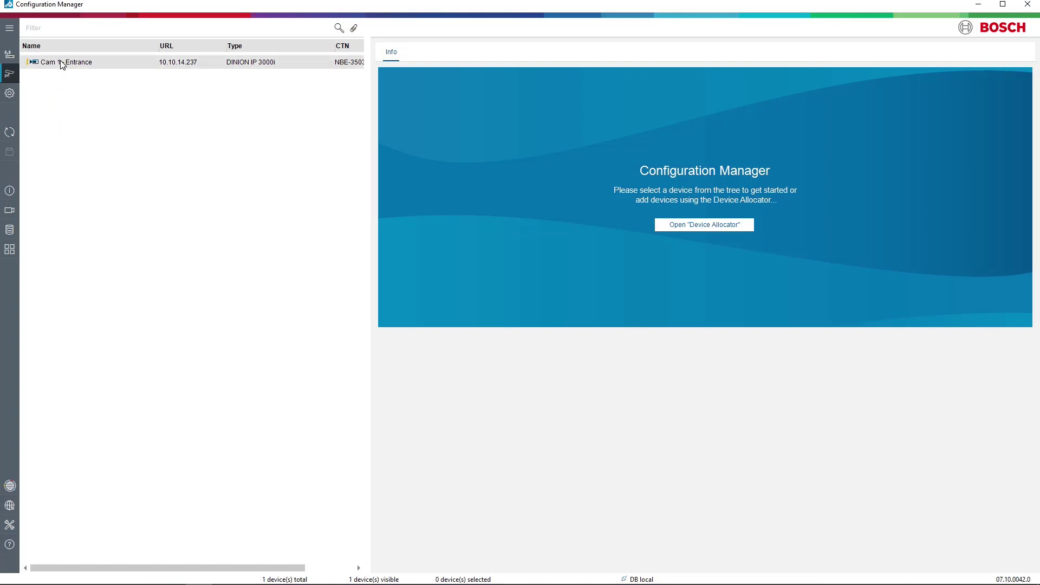
left_click(61, 63)
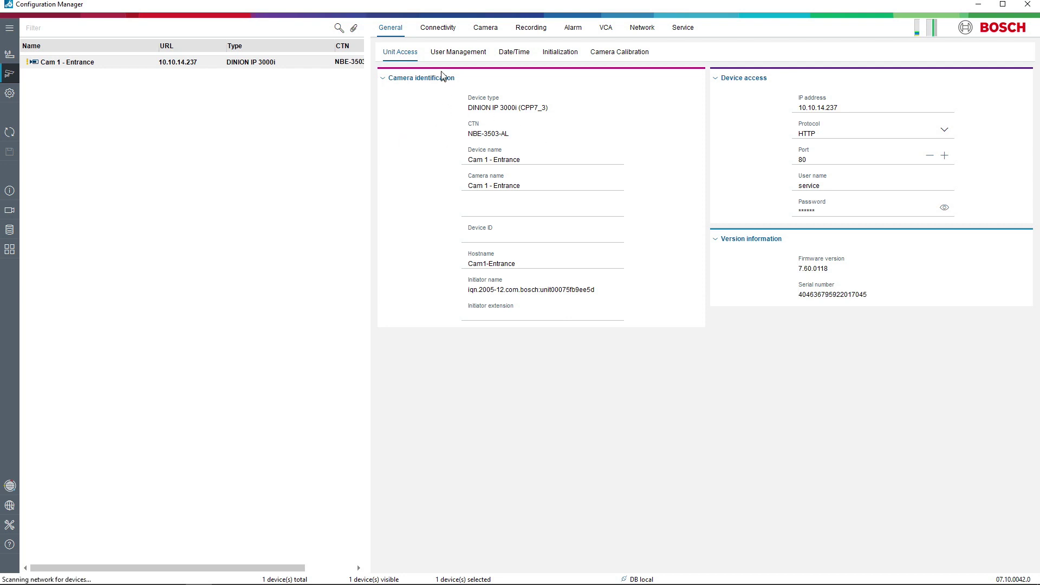
left_click(432, 32)
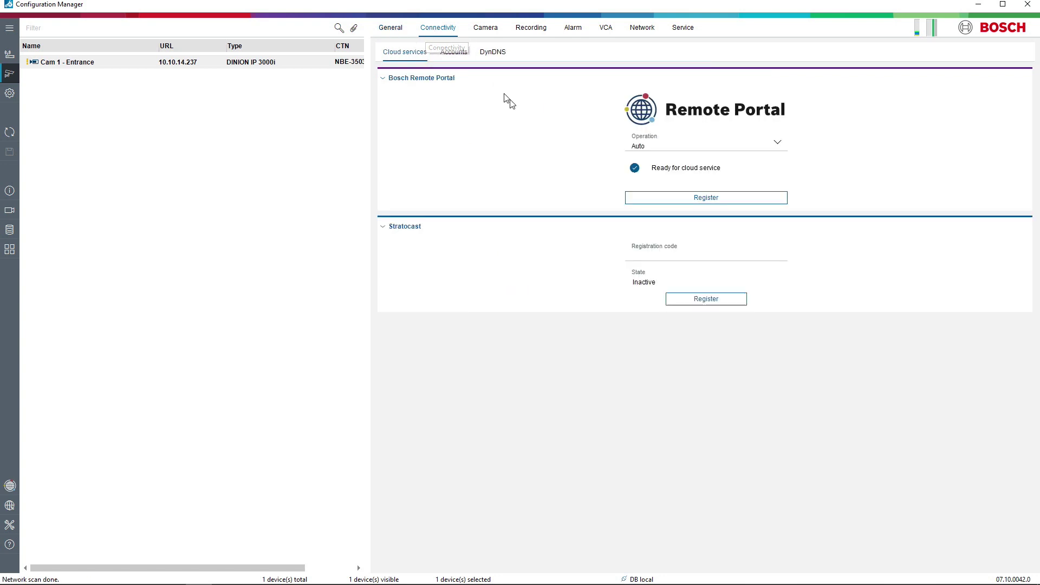
left_click(696, 196)
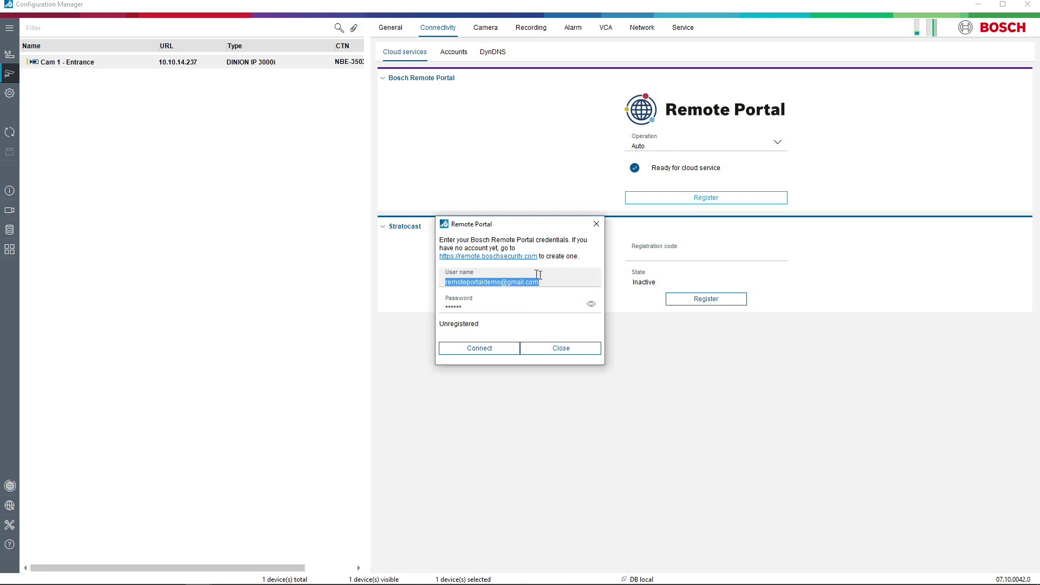
left_click(484, 349)
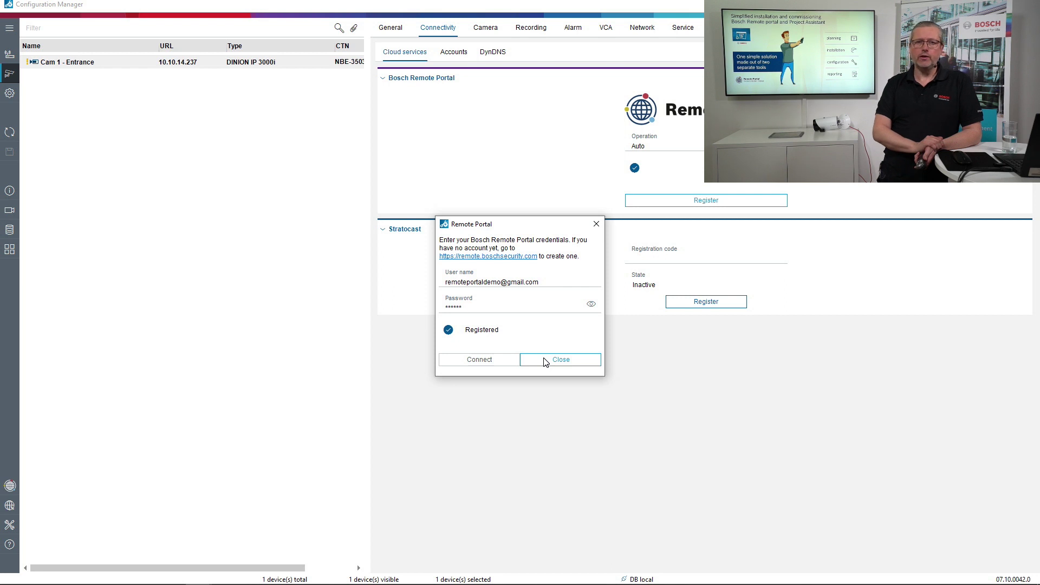
left_click(545, 362)
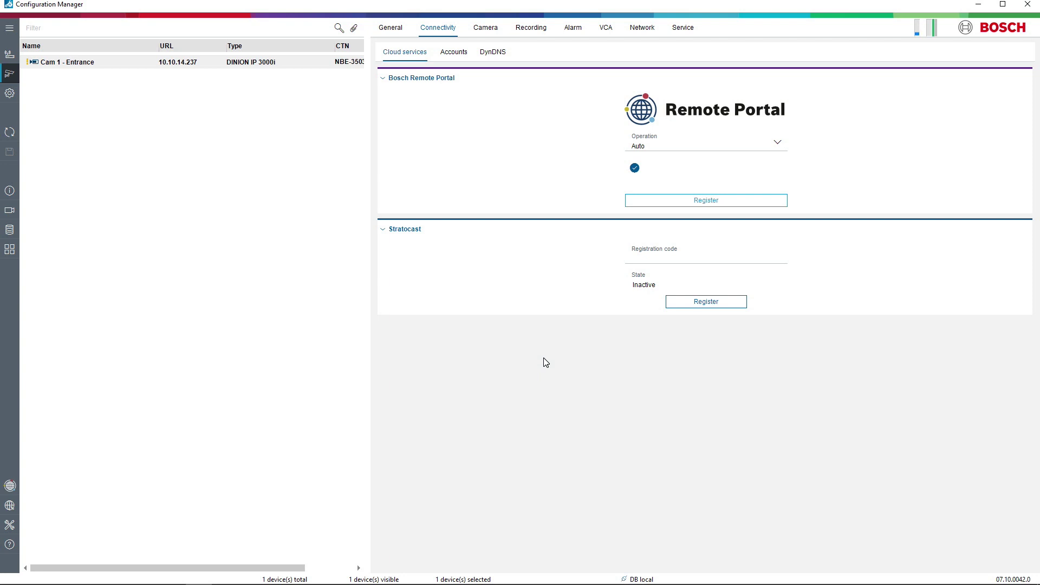
Create the group Customer B with the office street address and the technician as contact.
key("alt+Tab")
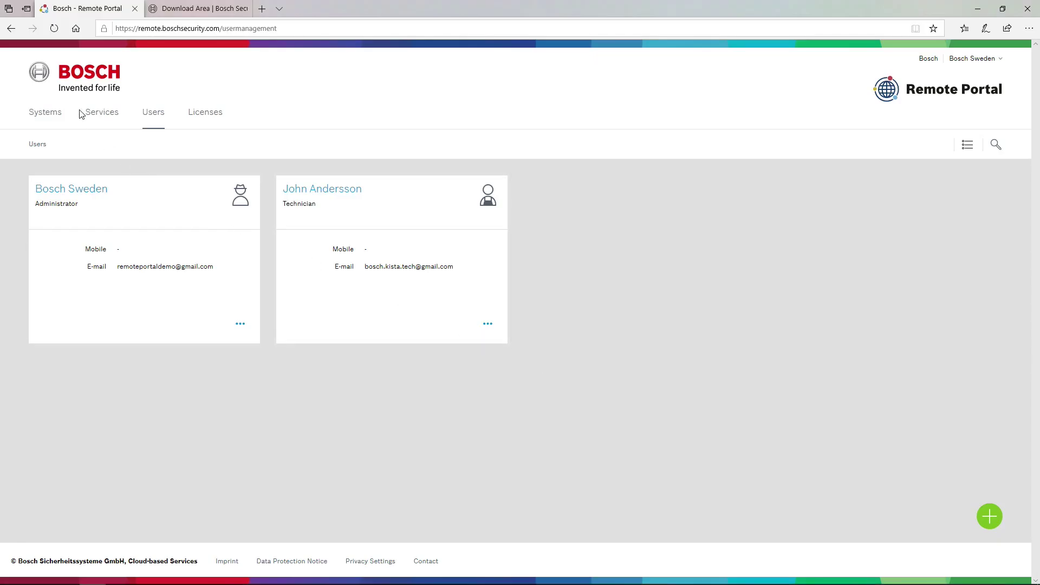
left_click(48, 114)
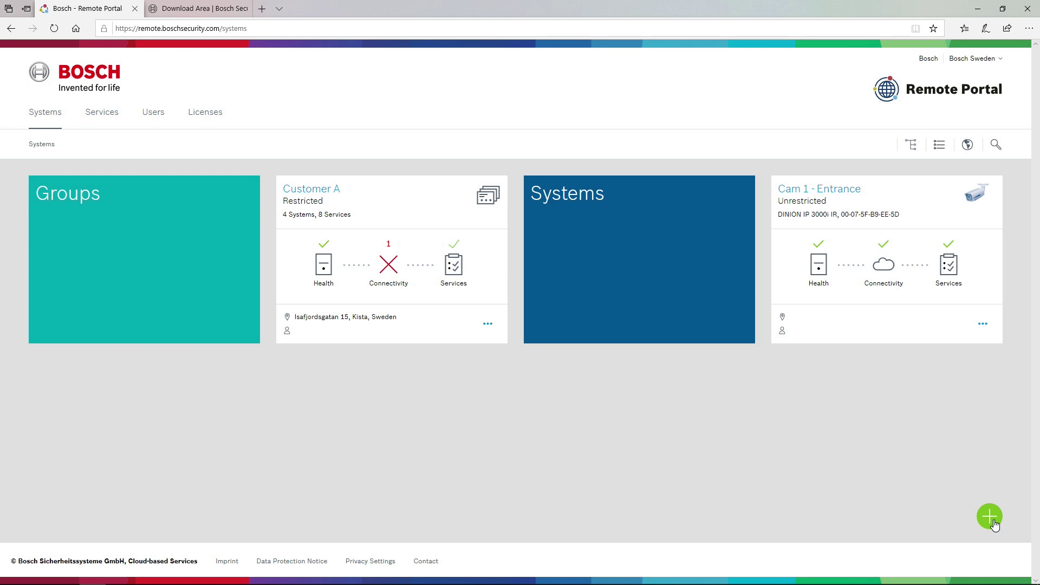
left_click(985, 523)
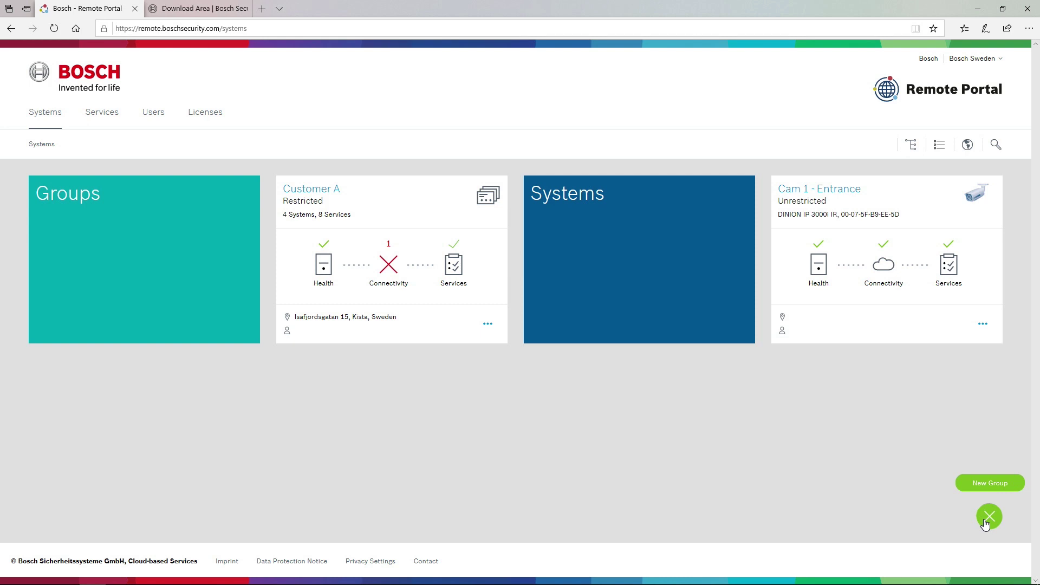
left_click(990, 484)
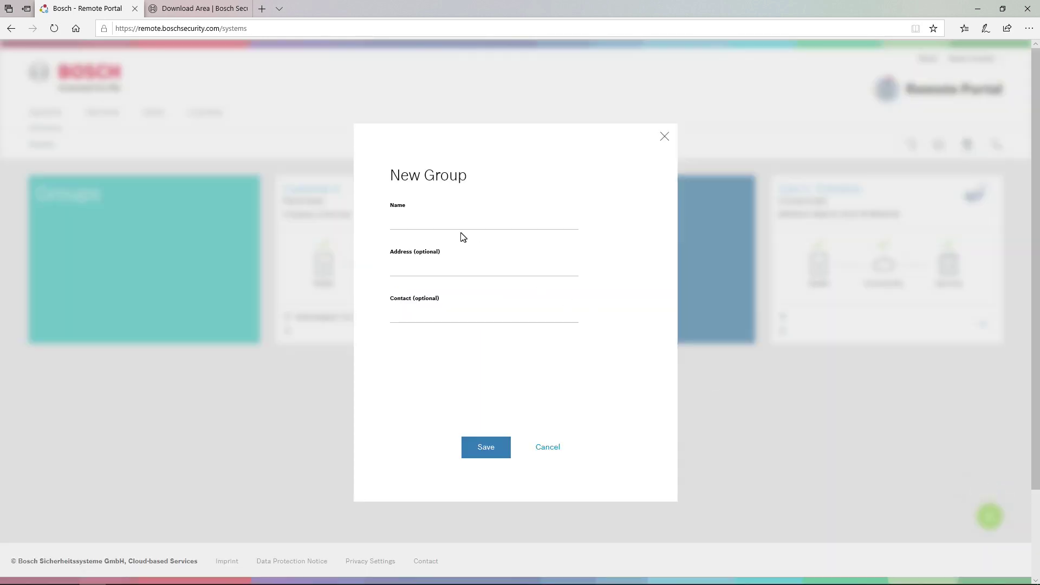
type("Customer BI")
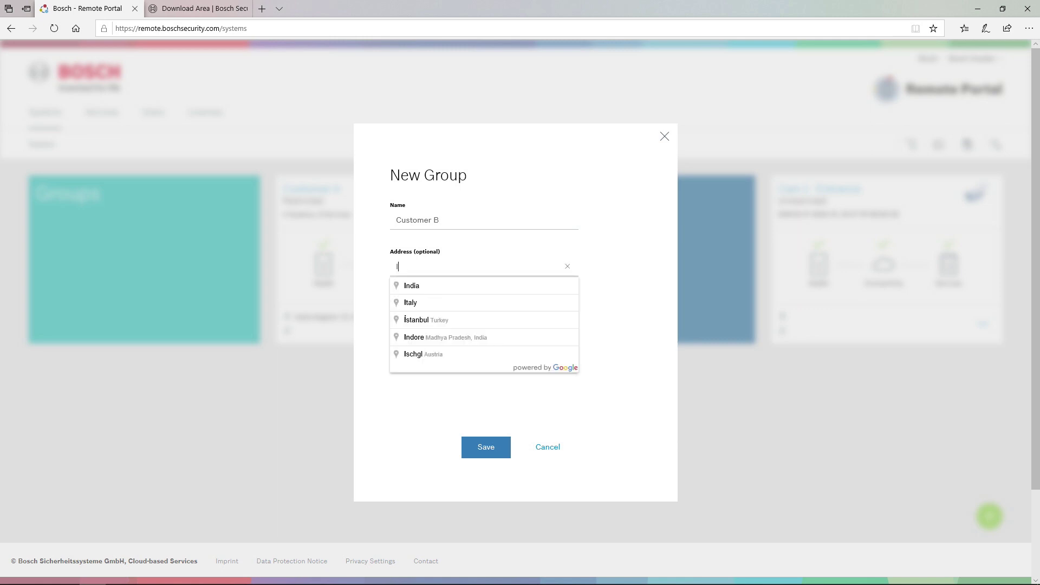
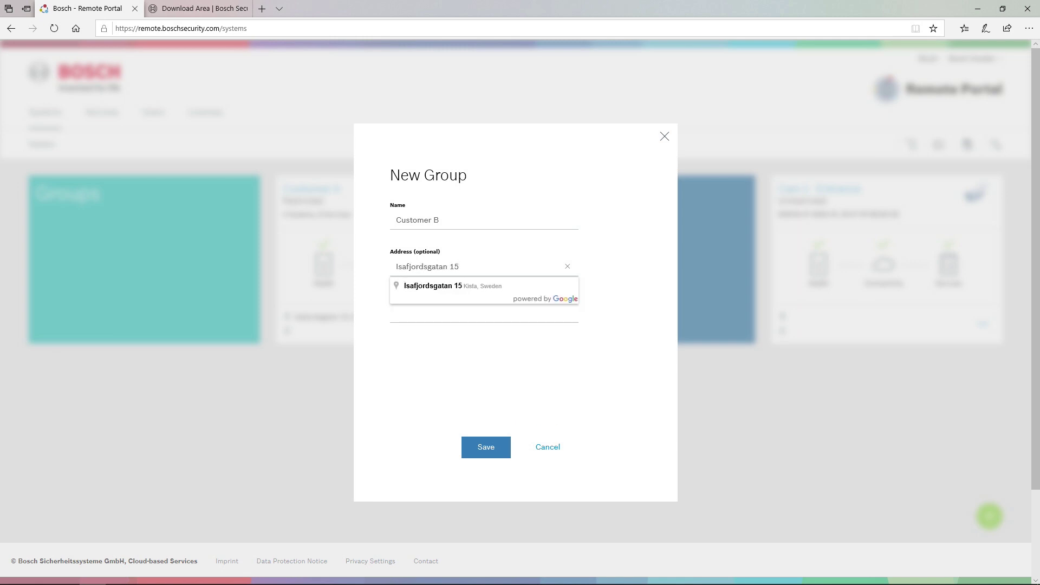
key("Down")
key("Return")
type("John")
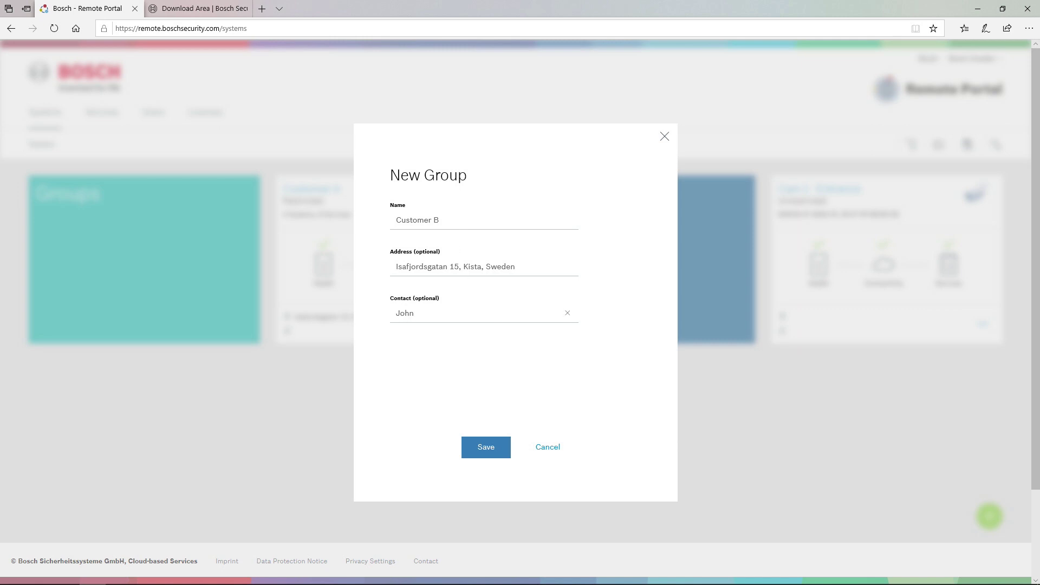
left_click(490, 452)
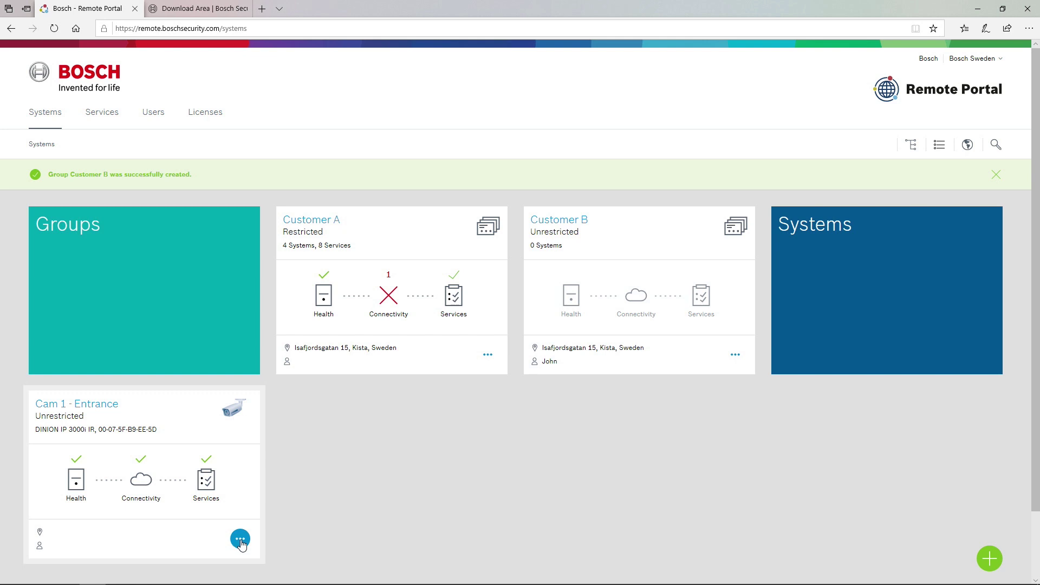
Move Cam 1 - Entrance into the Customer B group using its Move System action.
left_click(241, 544)
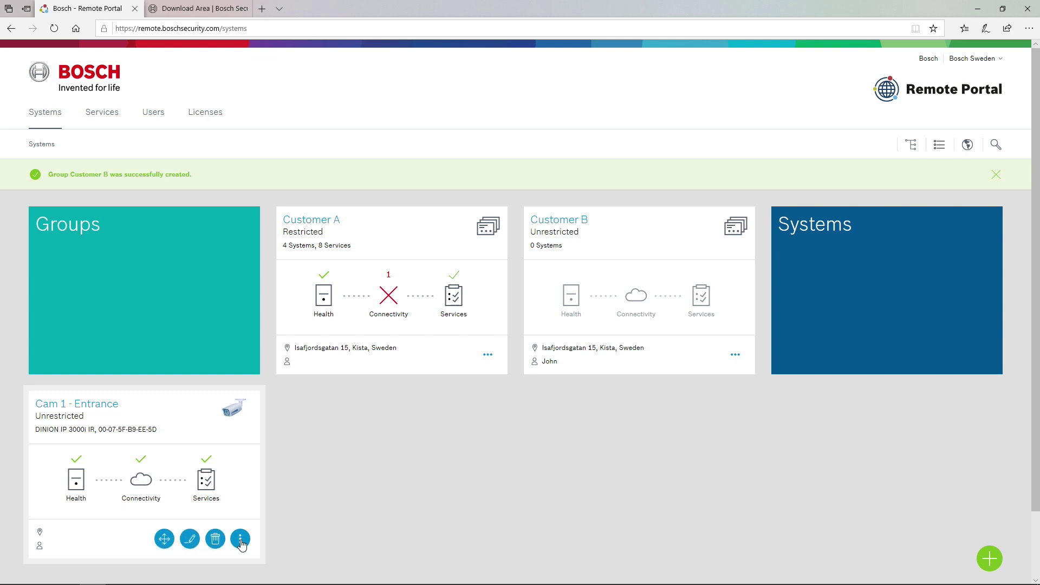
left_click(164, 540)
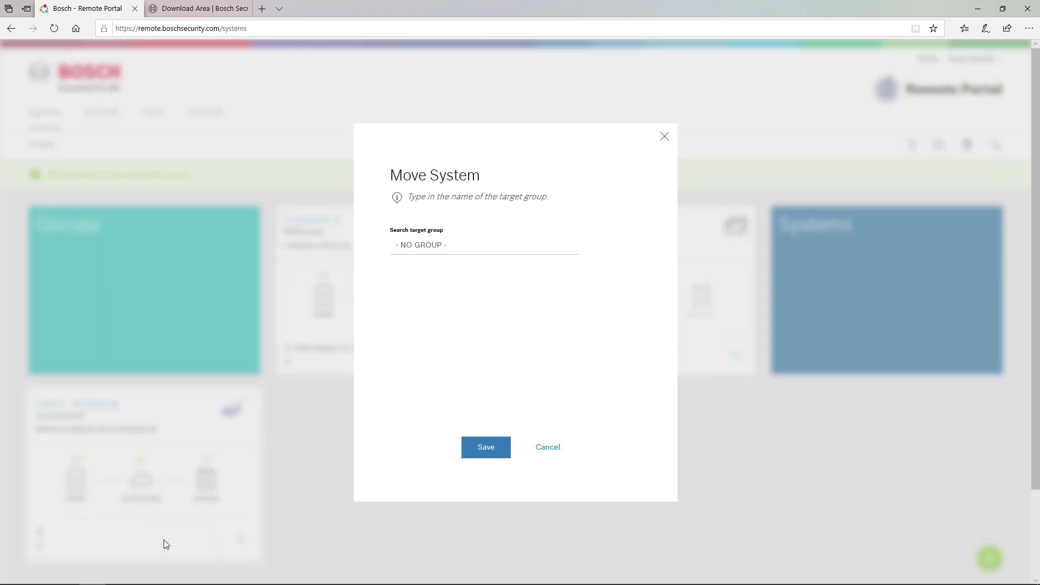
left_click(456, 245)
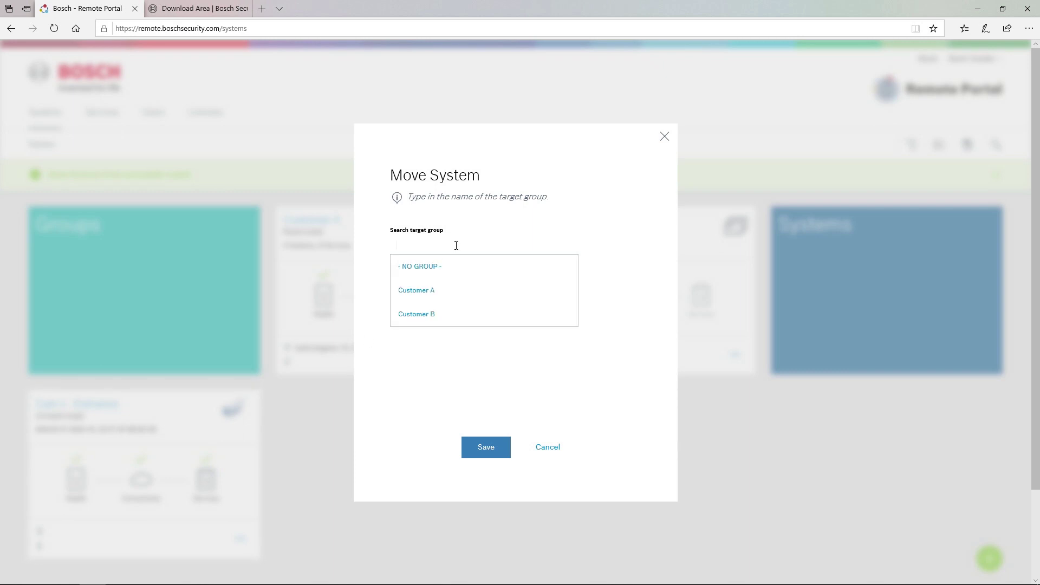
left_click(434, 315)
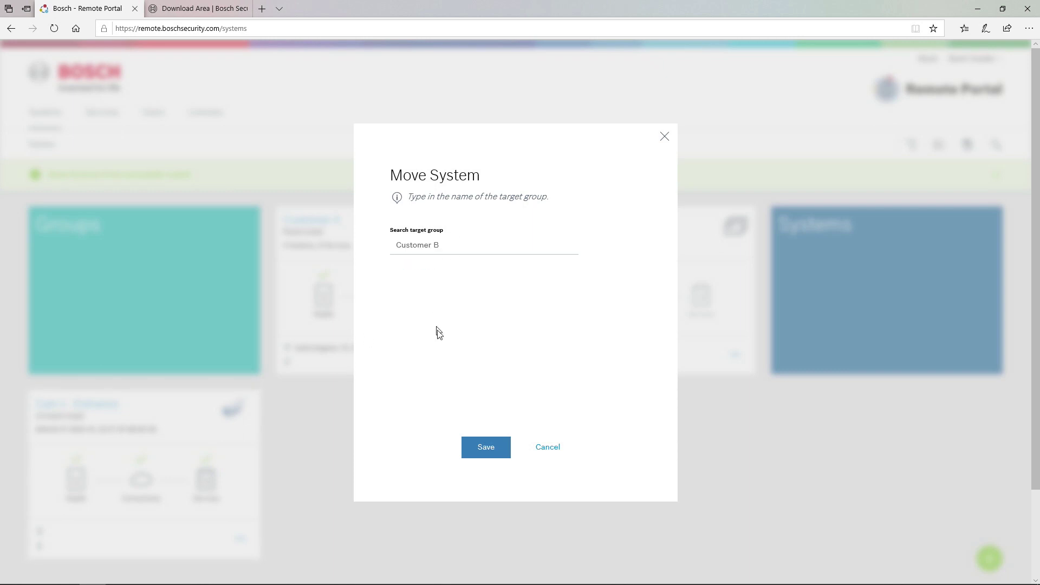
left_click(487, 448)
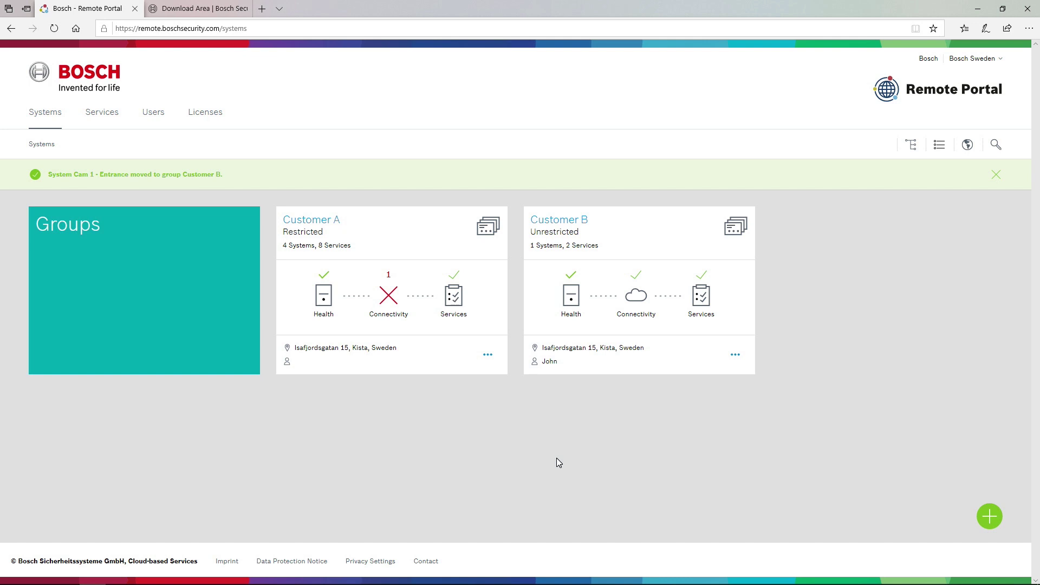
Assign the existing technician user to the Customer B group and save.
left_click(581, 222)
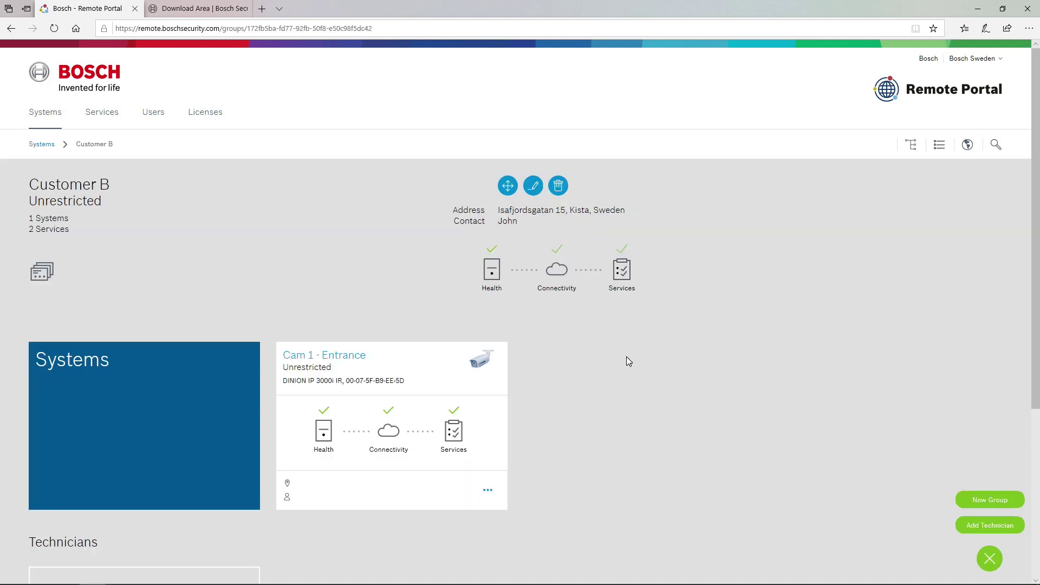
scroll(626, 358, "down", 2)
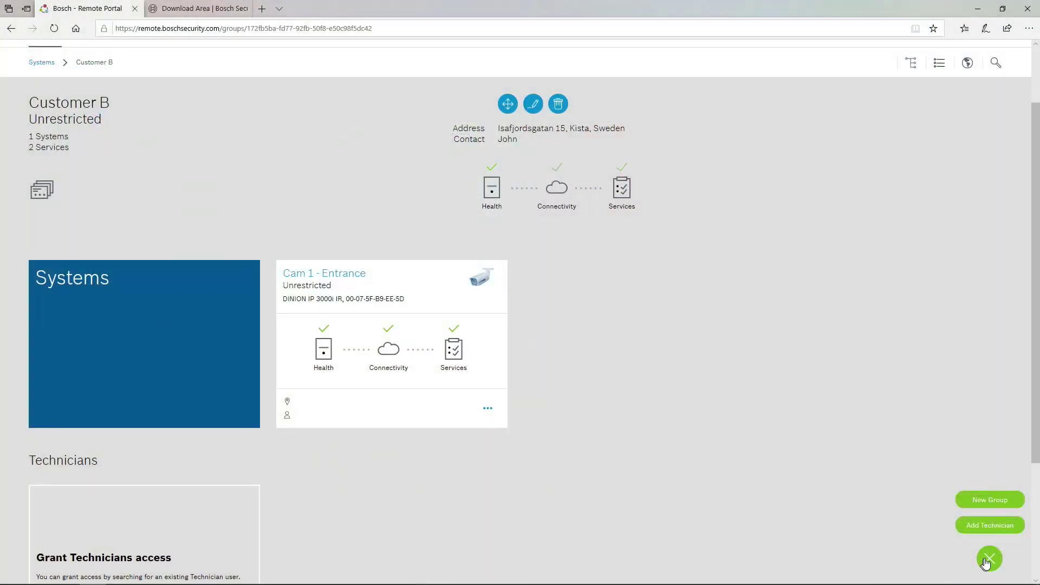
left_click(990, 525)
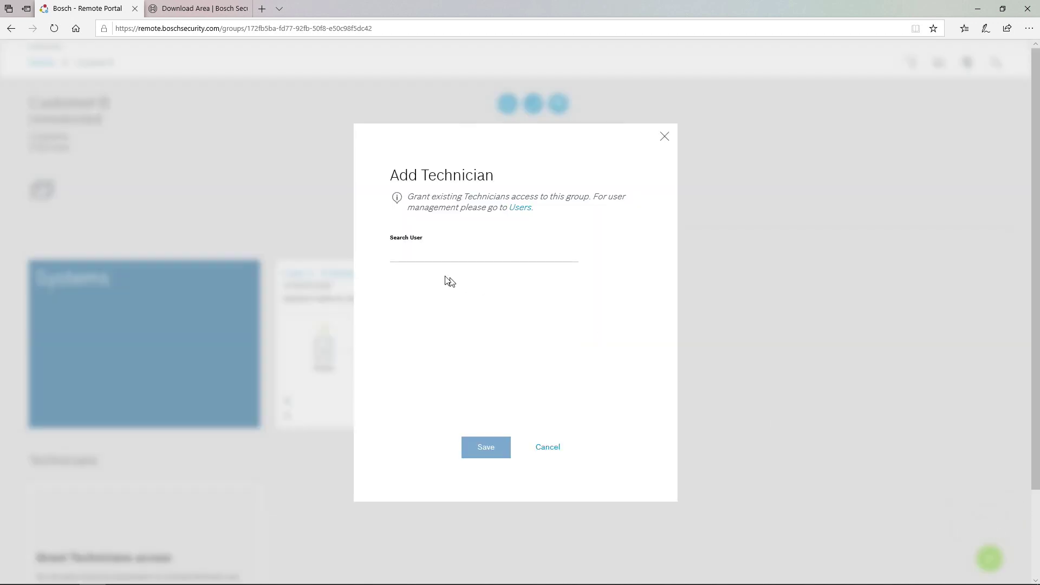
left_click(420, 258)
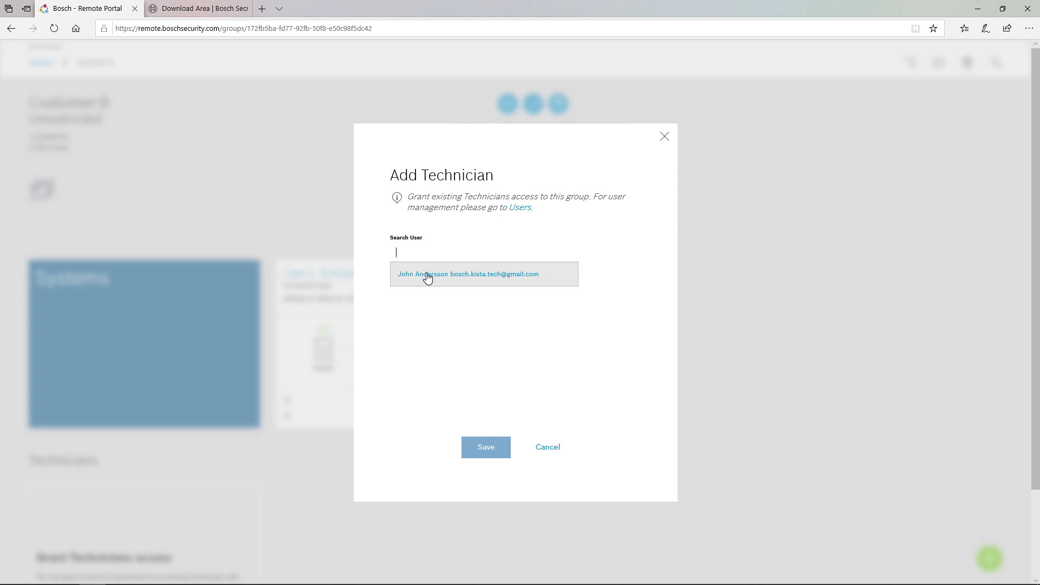
left_click(427, 274)
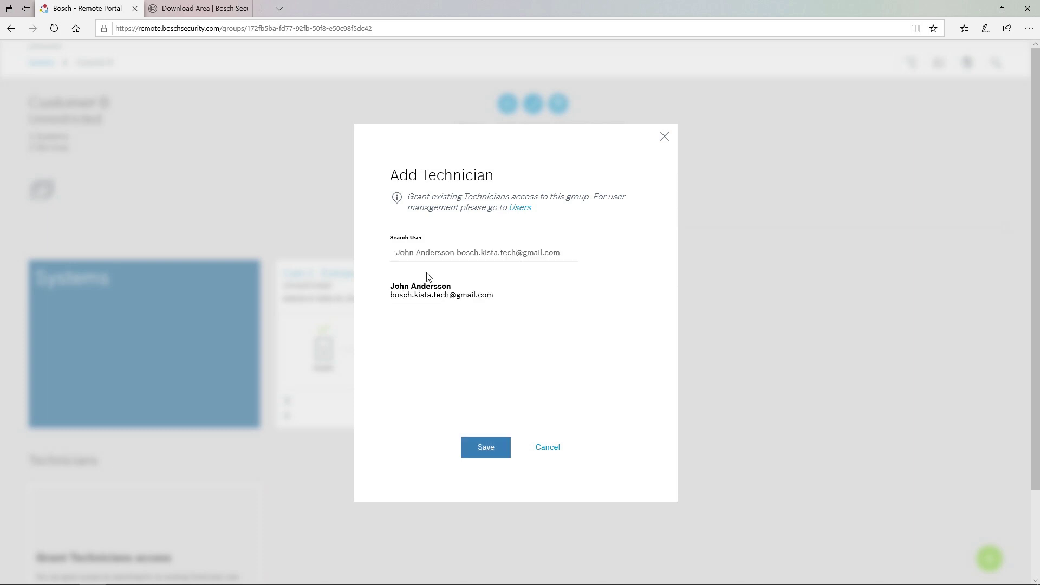
left_click(486, 447)
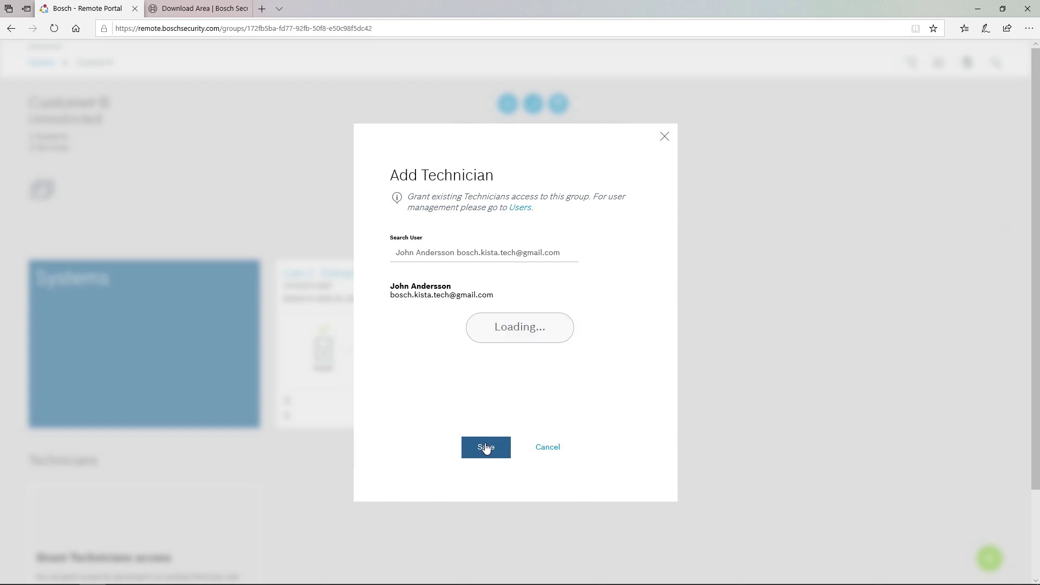
scroll(662, 451, "down", 1)
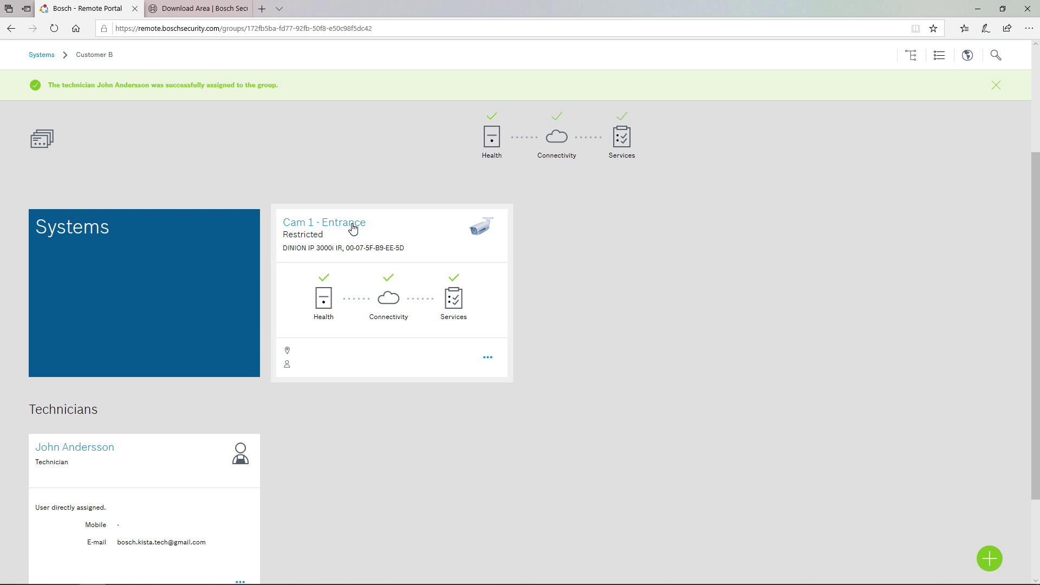
Subscribe the technician to Cam 1's Remote Alert e-mails for connectivity, health status and new firmware.
left_click(353, 228)
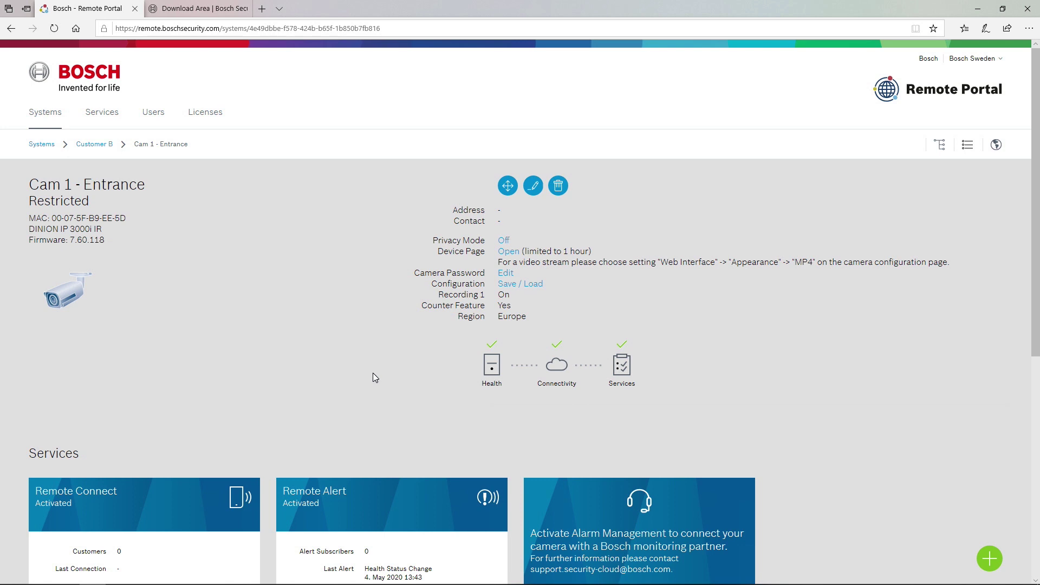
scroll(317, 355, "down", 2)
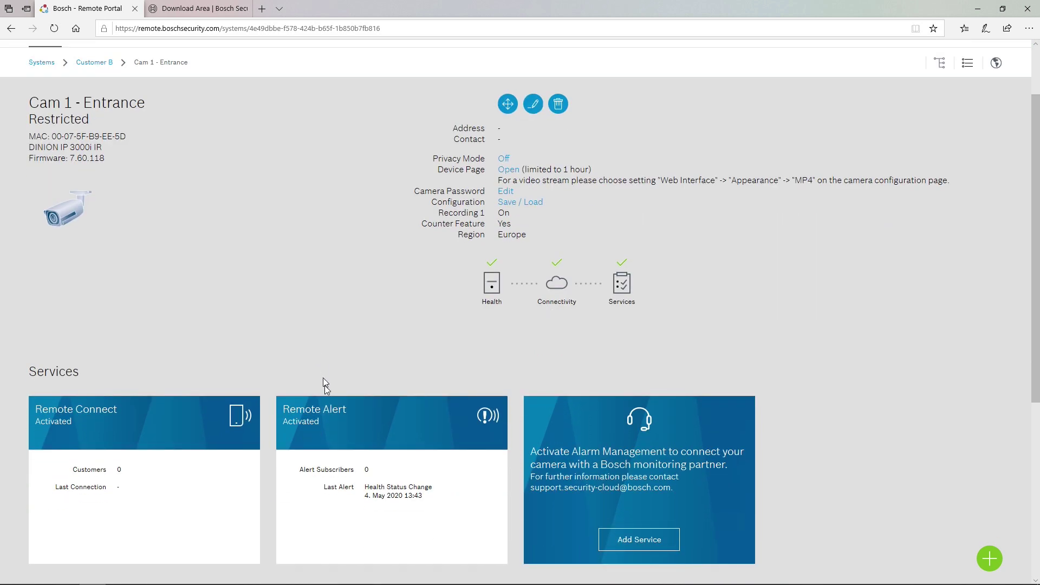
left_click(323, 417)
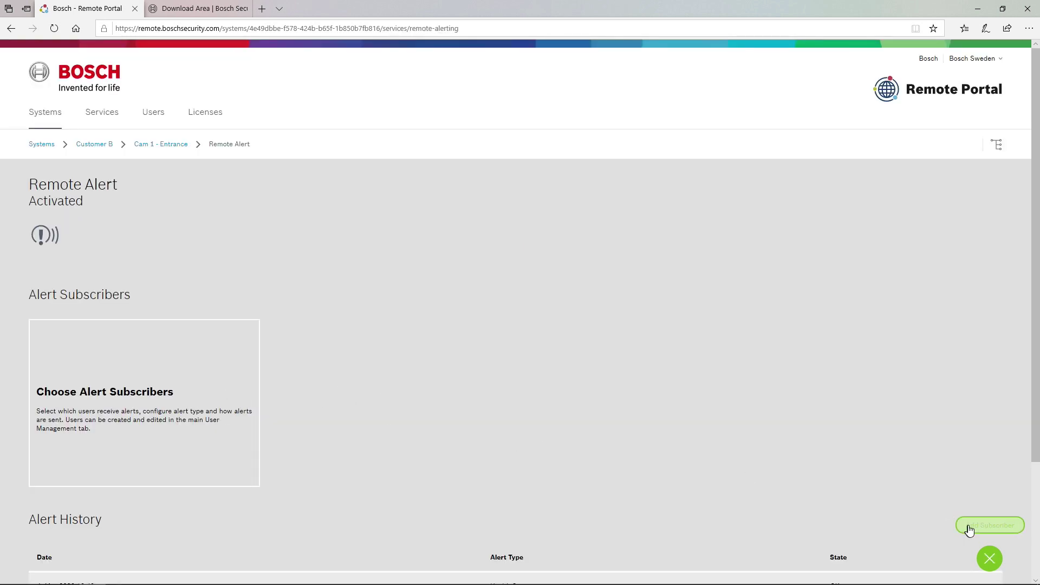
left_click(968, 525)
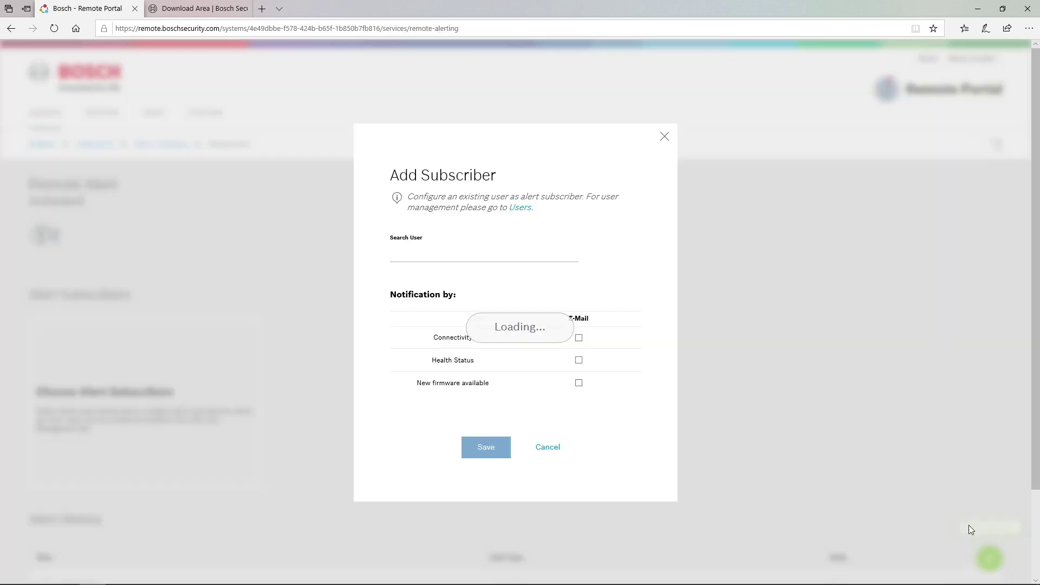
left_click(486, 256)
left_click(468, 299)
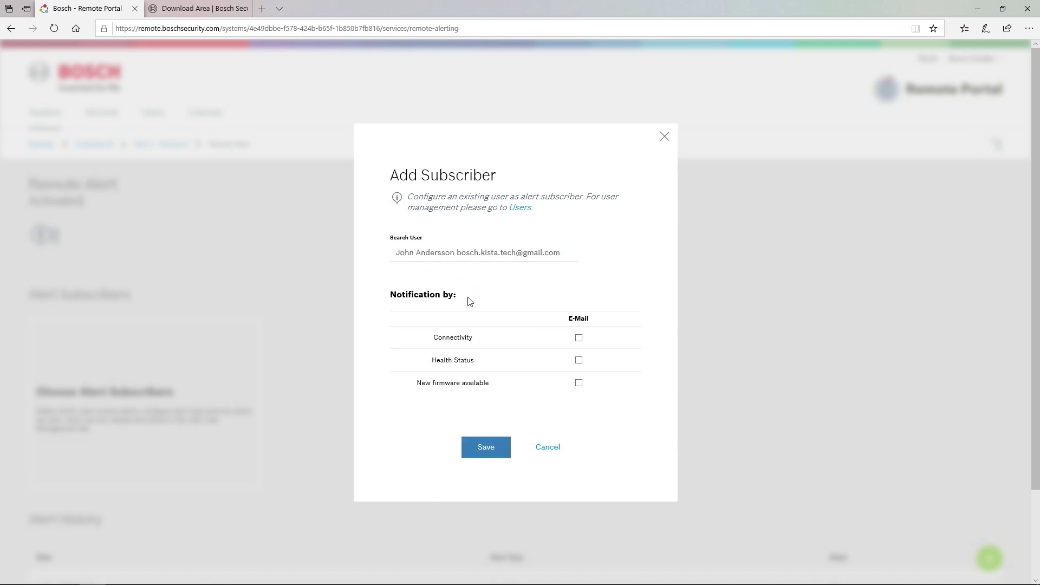
left_click(578, 338)
left_click(578, 362)
left_click(579, 383)
left_click(486, 447)
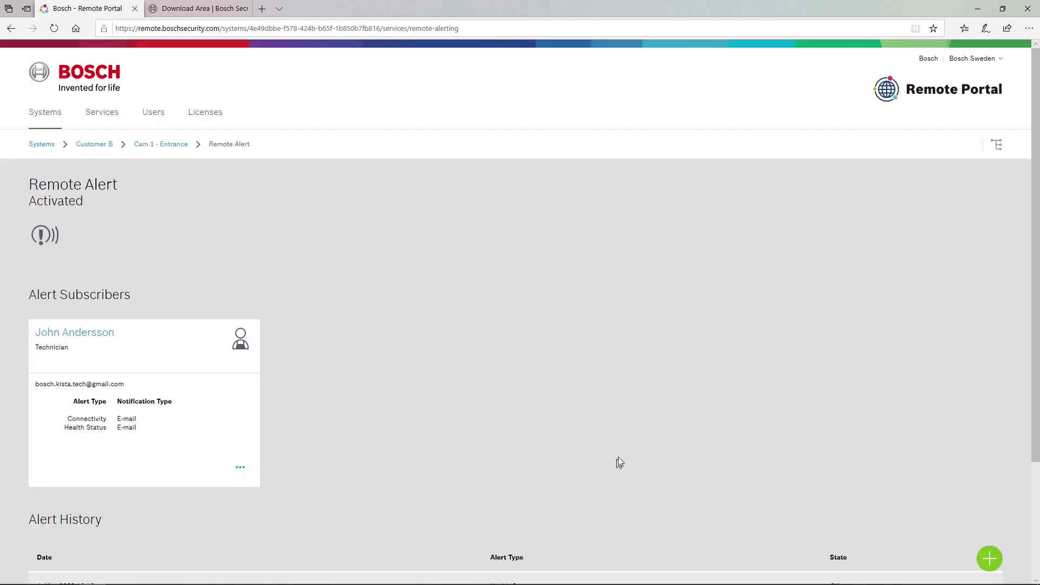
scroll(592, 413, "down", 2)
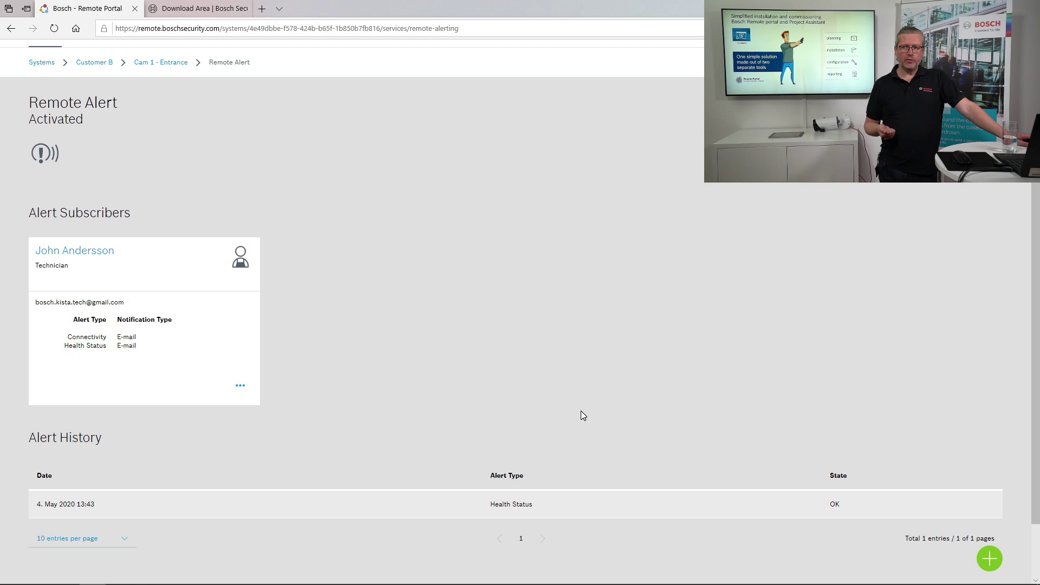
scroll(580, 411, "up", 2)
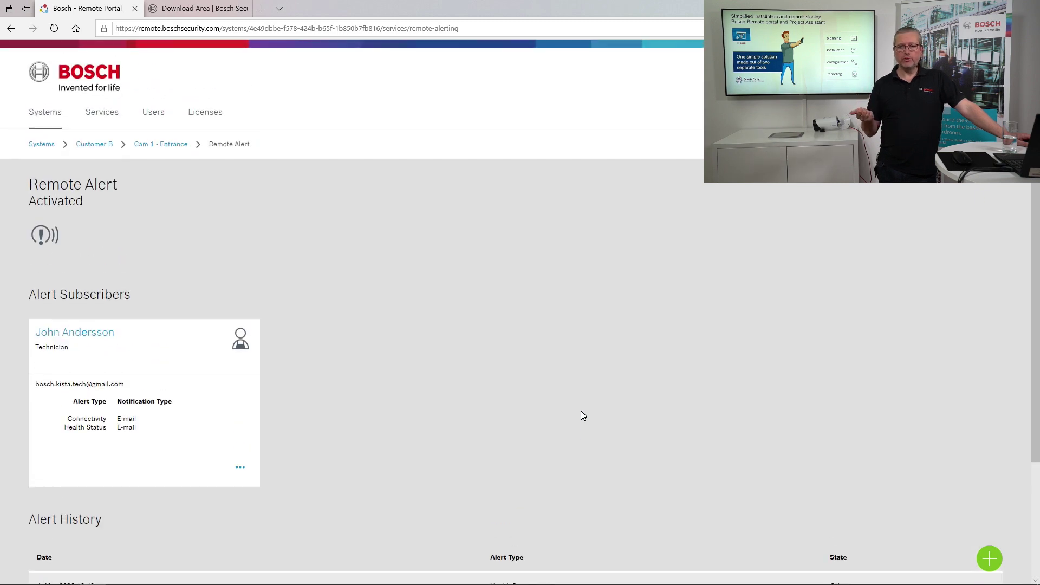
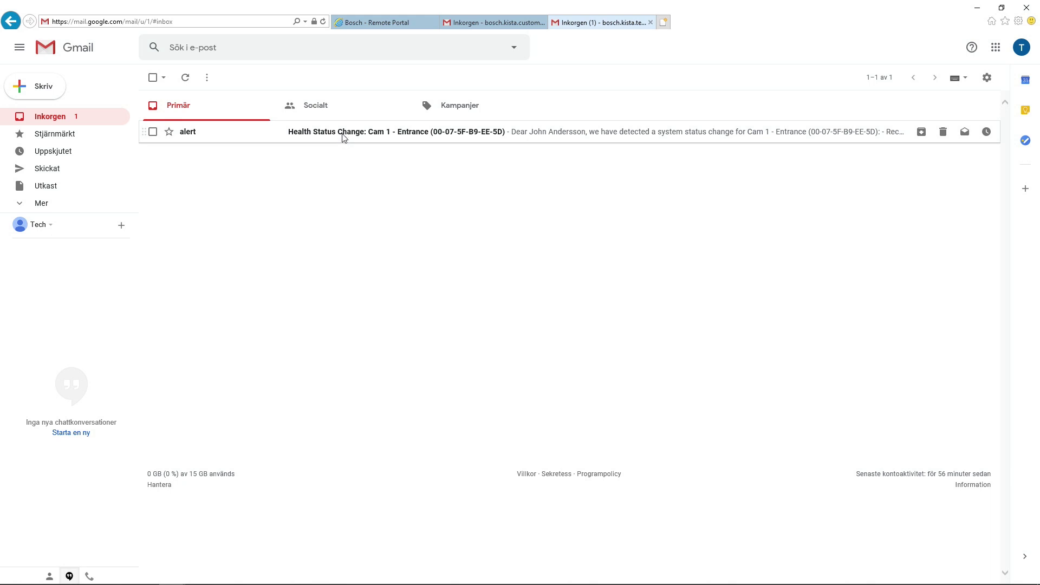
Read the Cam 1 - Entrance Recording Error (Stream 1) alert email, then return to the portal.
left_click(343, 137)
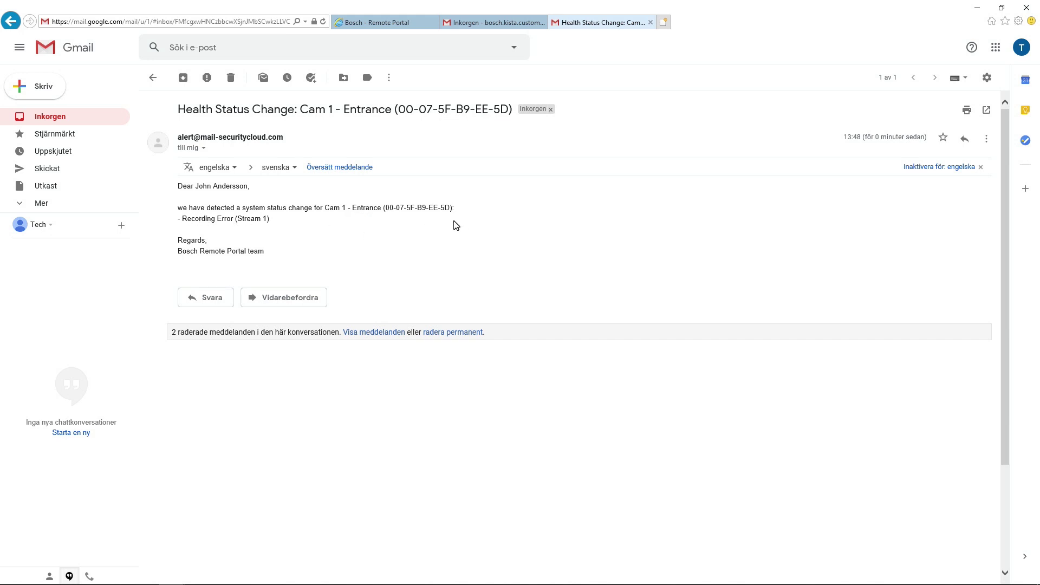
key("alt+Tab")
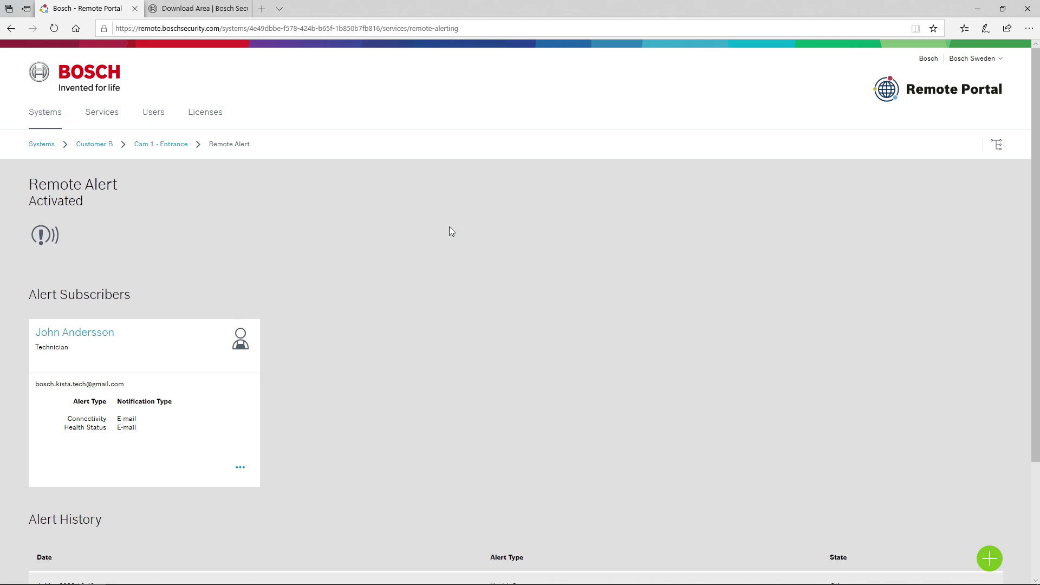
Reload Cam 1's Remote Alert page and check that Alert History lists the Recording Error.
key("F5")
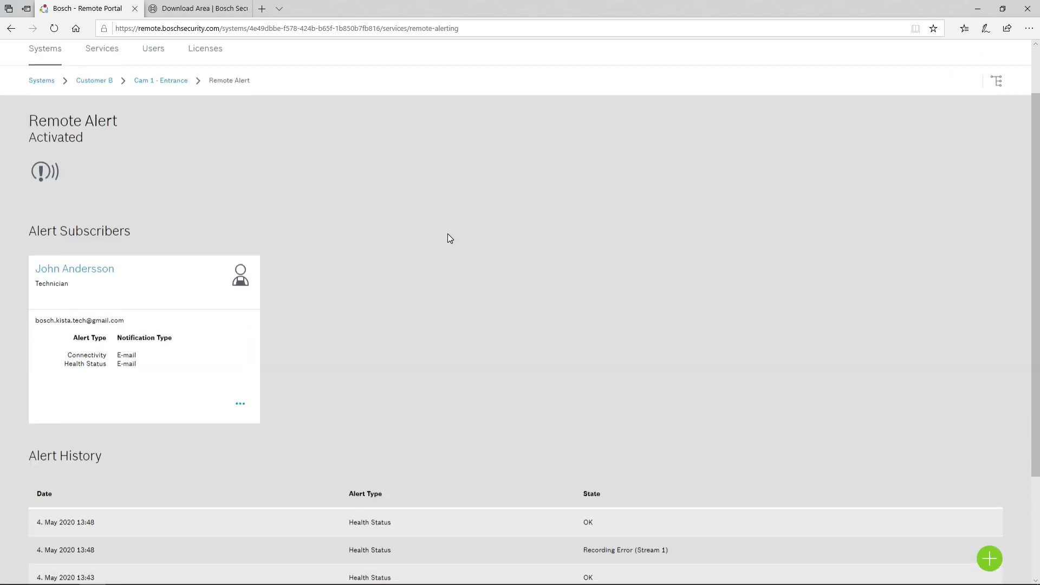
scroll(448, 239, "down", 2)
scroll(447, 234, "down", 2)
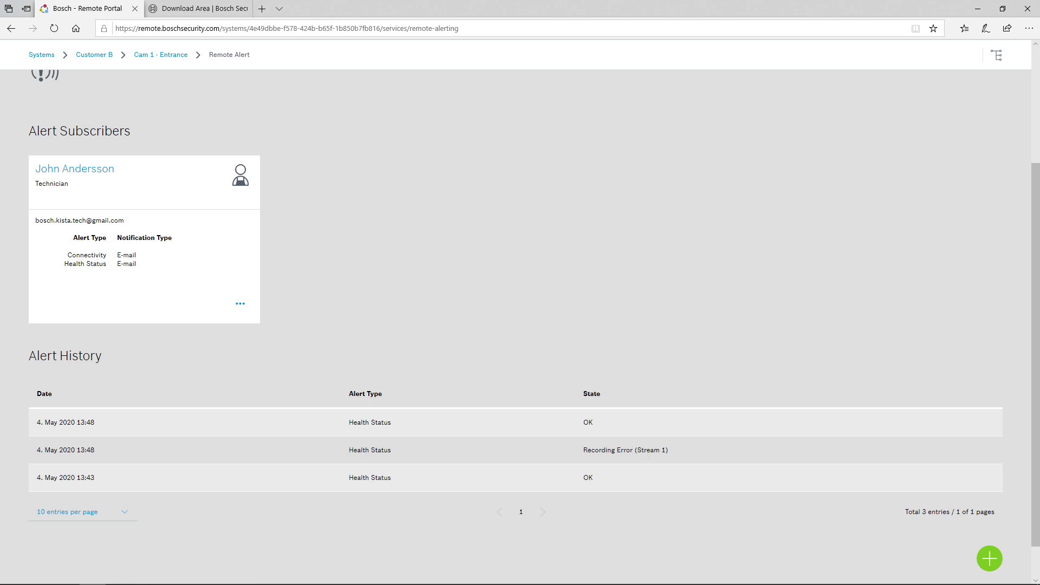
scroll(606, 413, "up", 3)
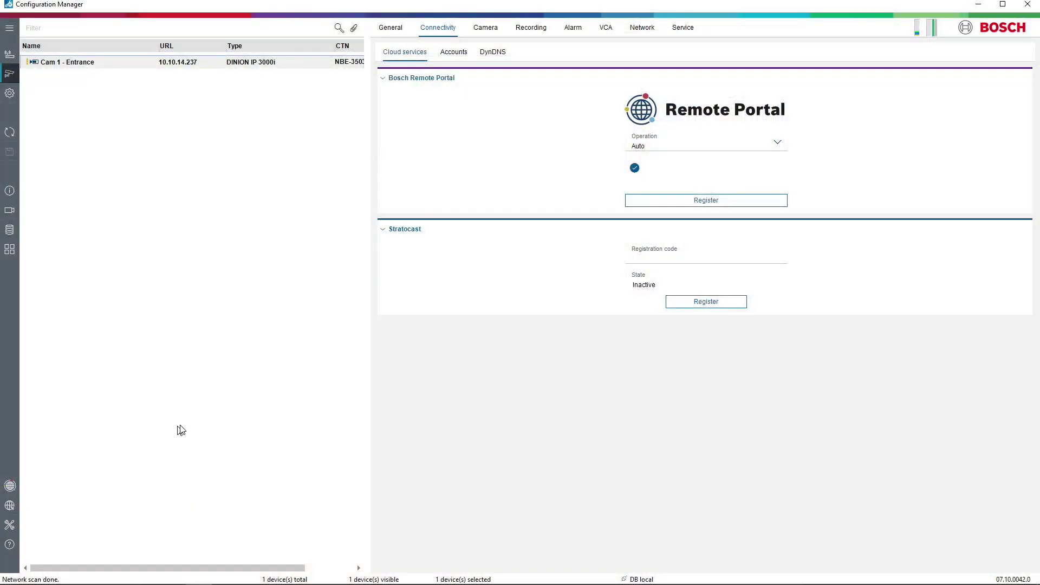
Log in to Bosch Remote Portal from Configuration Manager and view Cam 1 - Entrance camera settings.
left_click(10, 486)
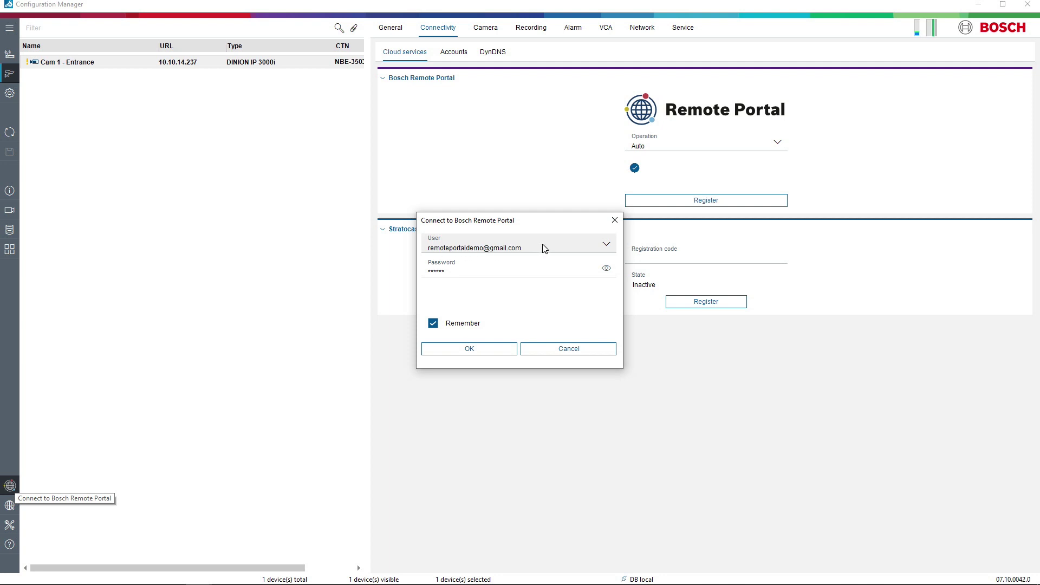
left_click(471, 350)
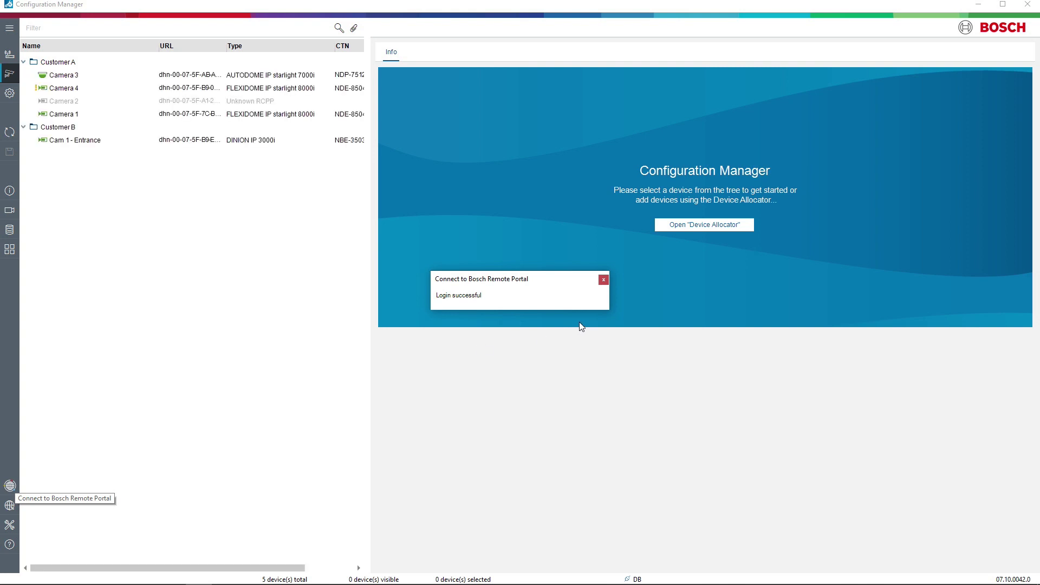
left_click(603, 280)
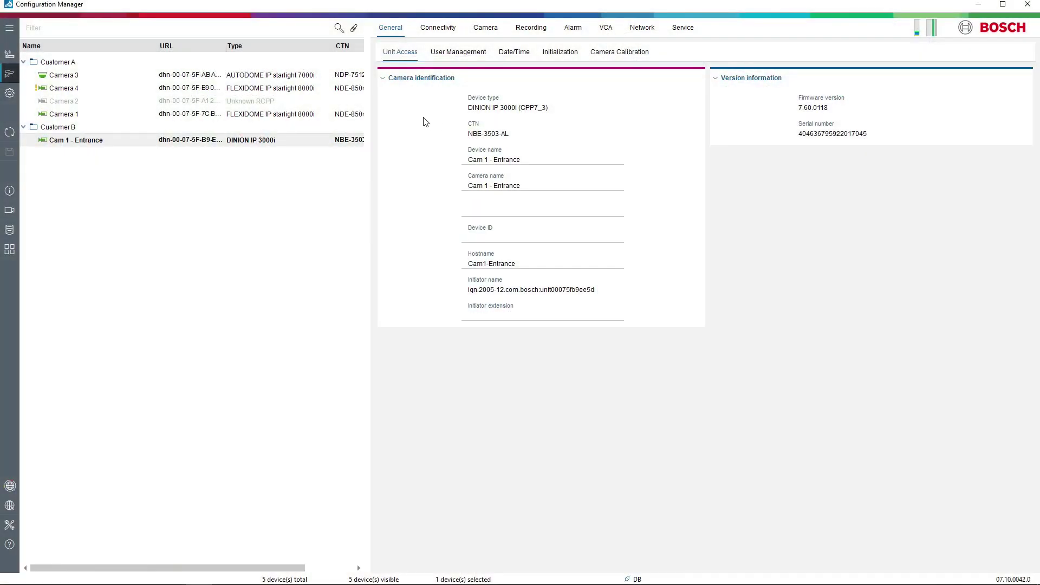
left_click(483, 29)
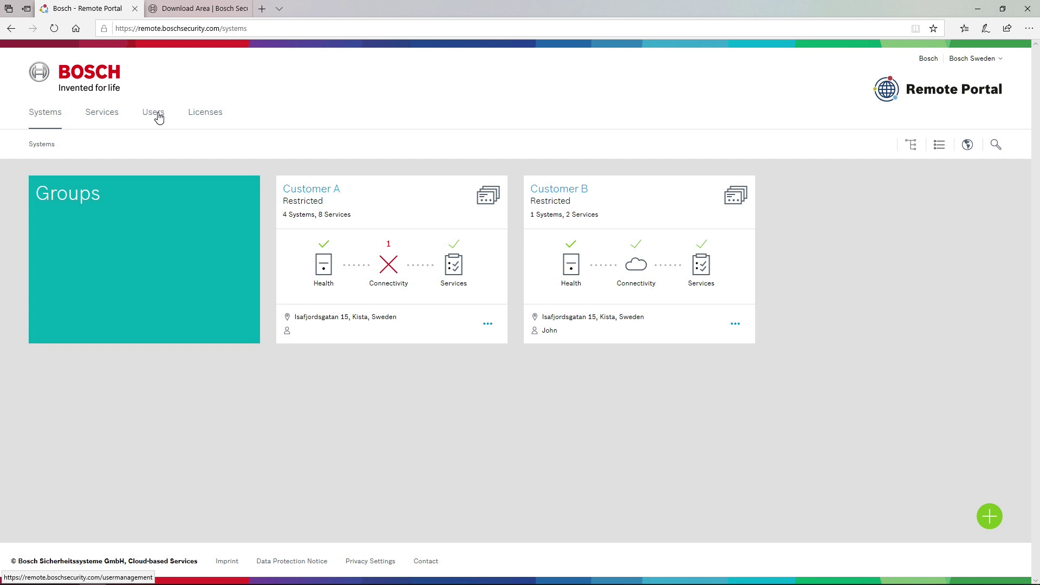
On the Users page, add a New Customer user by entering their e-mail address and saving.
left_click(157, 117)
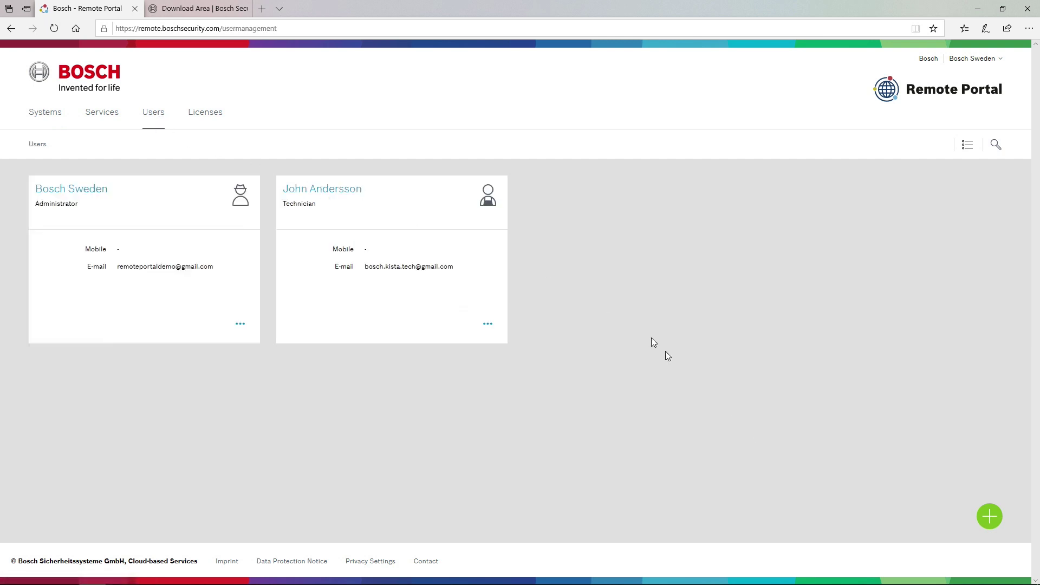
left_click(993, 520)
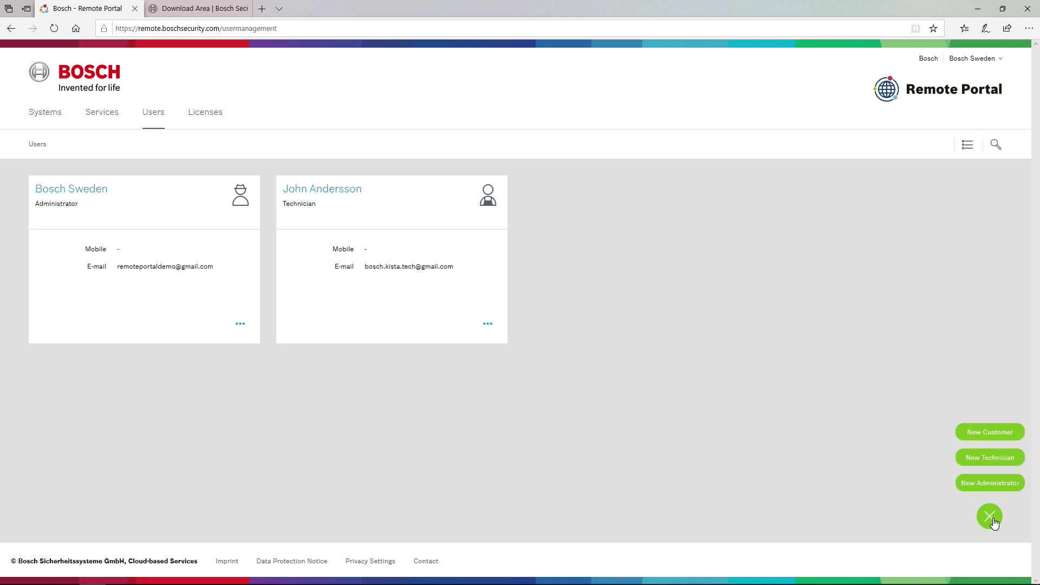
left_click(980, 433)
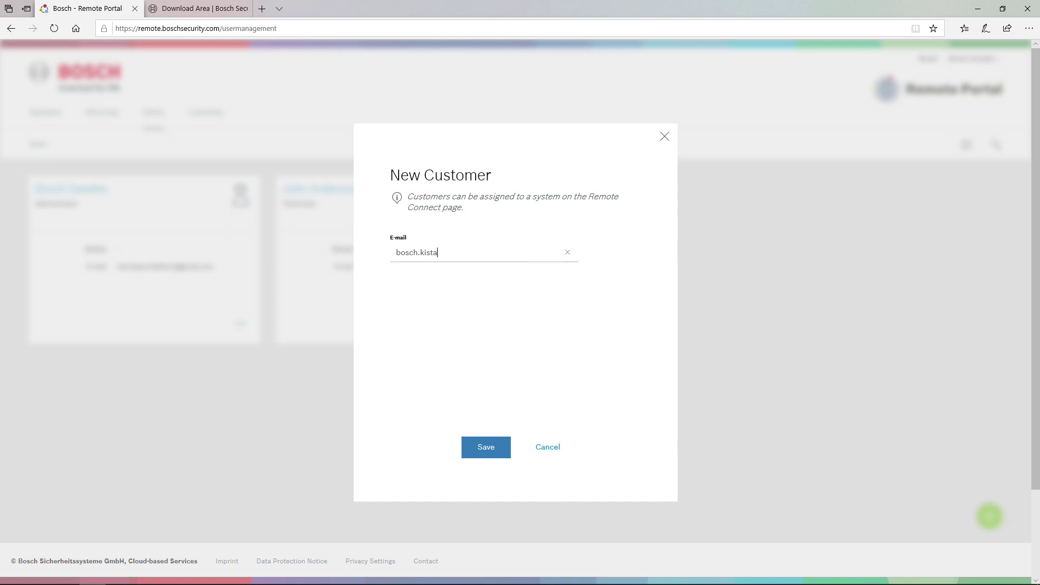
type("tomer@g")
left_click(497, 451)
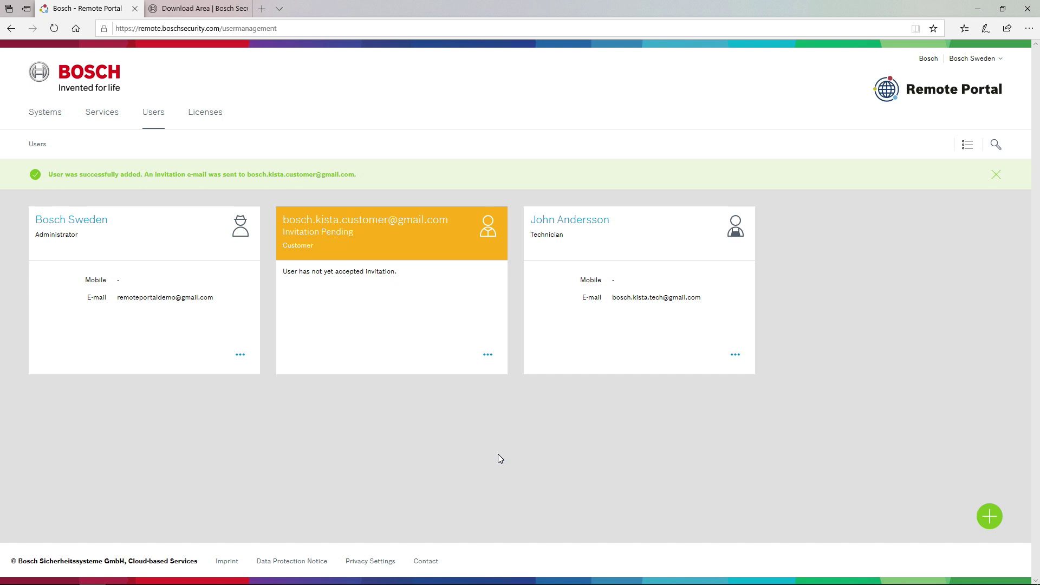
key("alt+Tab")
key("alt+Tab")
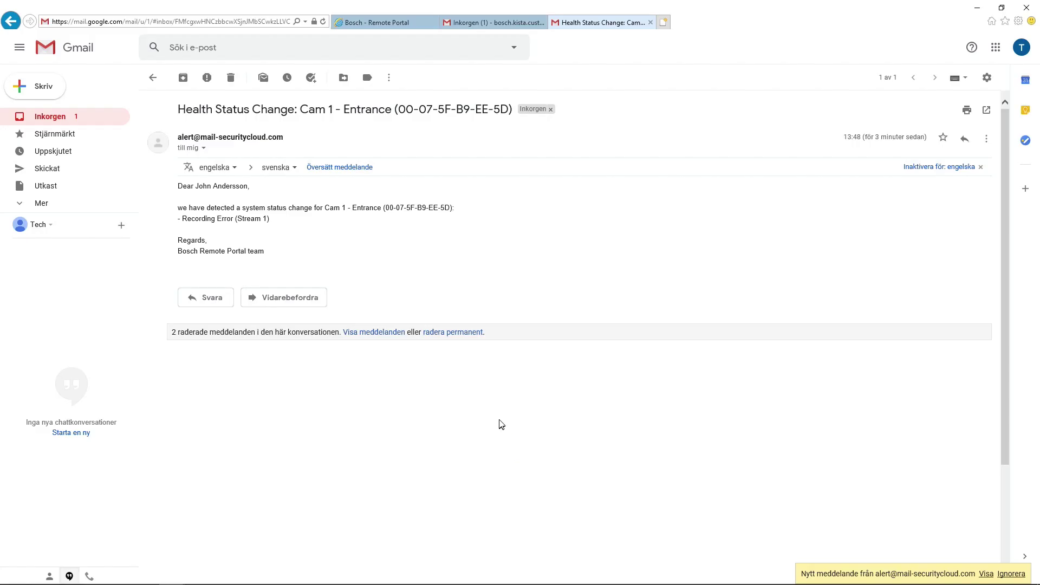
In the customer's inbox, open the Bosch Remote Portal Account Invitation and follow its accept link.
left_click(494, 23)
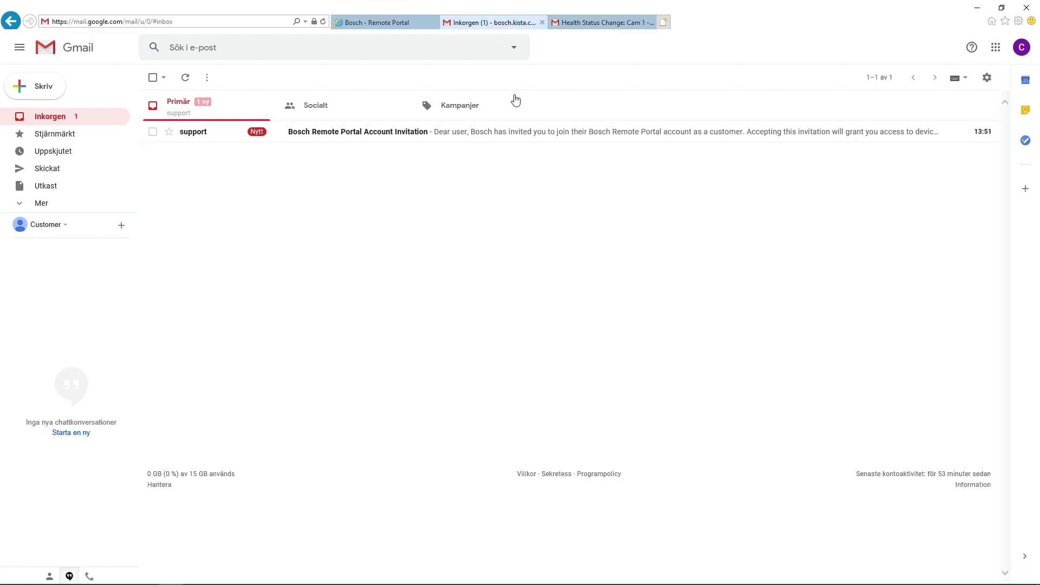
left_click(335, 136)
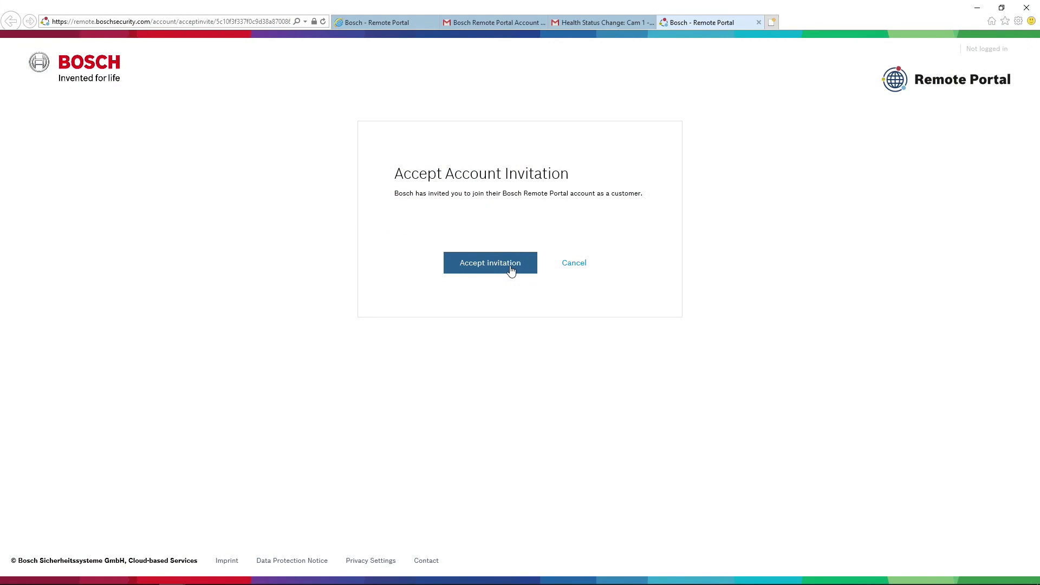
left_click(510, 269)
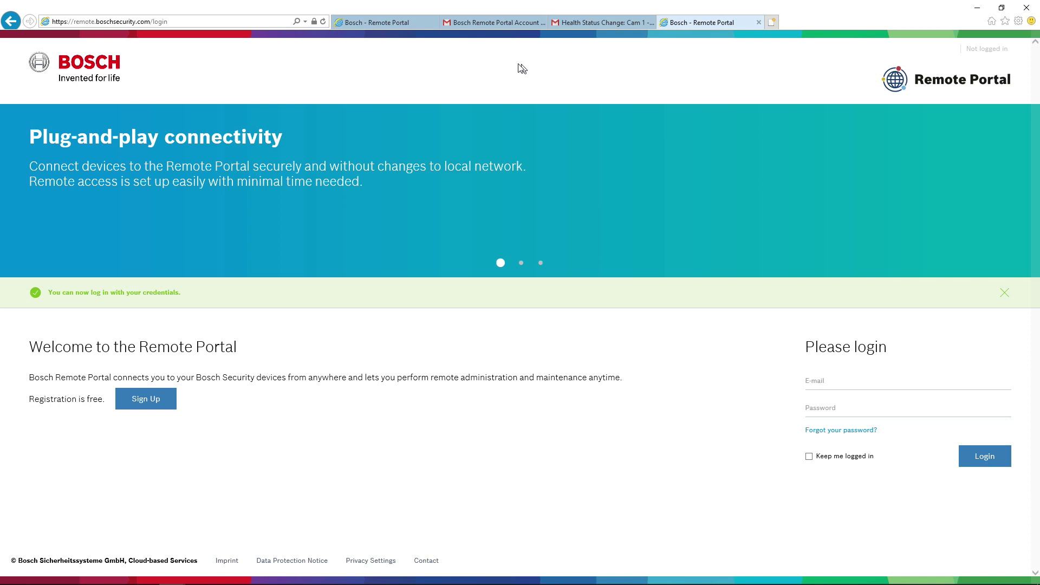
Return to the administrator's Systems page showing Customer A and Customer B.
key("alt+Tab")
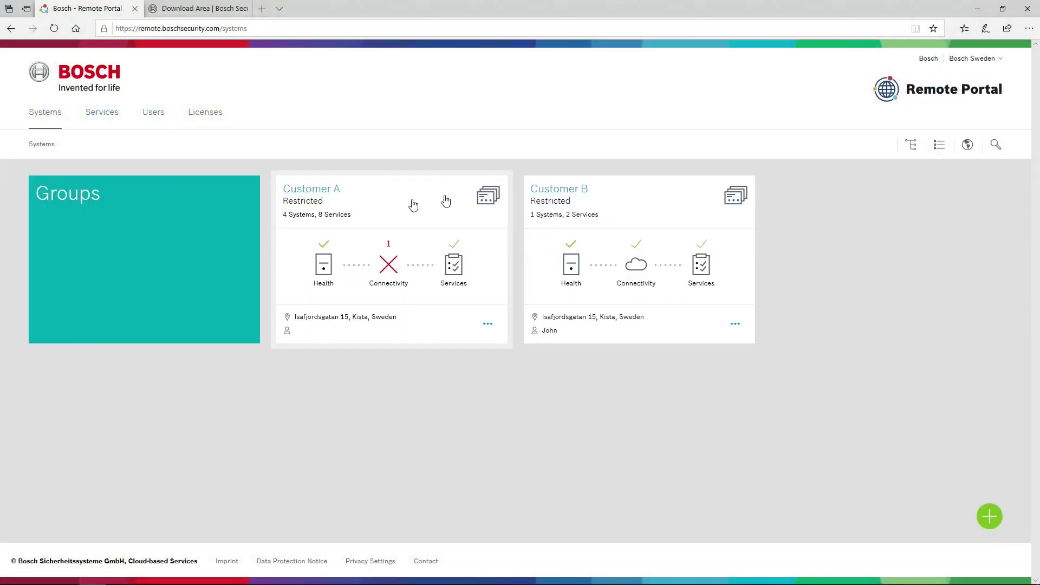
Go to Customer B's Cam 1 - Entrance system and open its Remote Connect service.
left_click(583, 194)
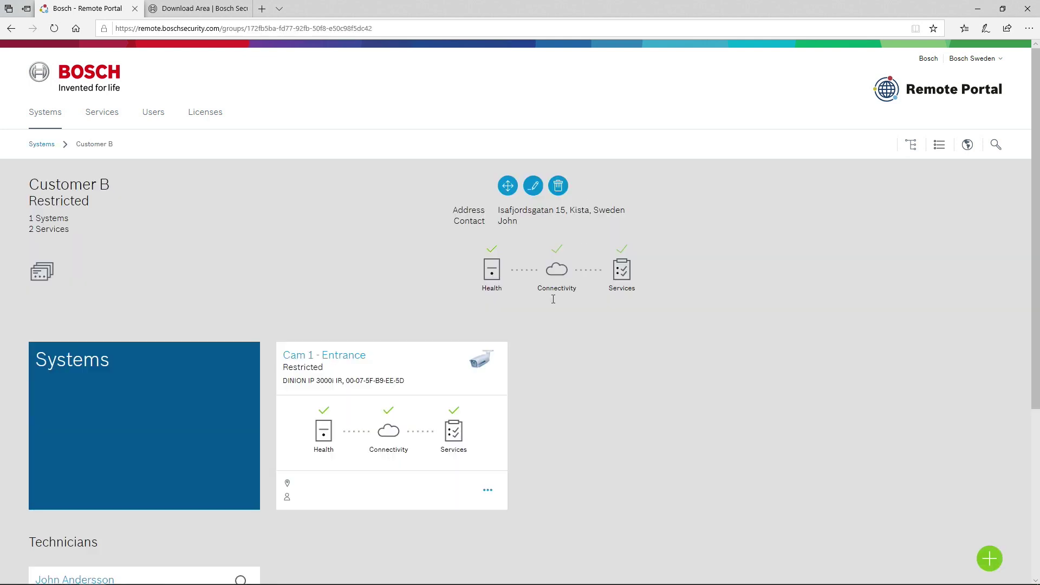
left_click(345, 359)
scroll(230, 374, "down", 2)
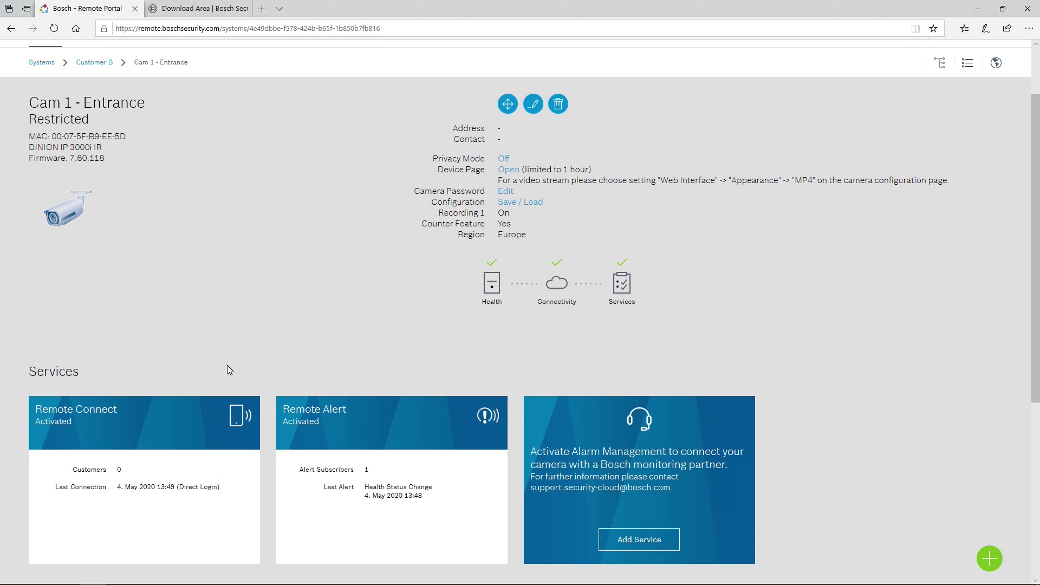
left_click(93, 414)
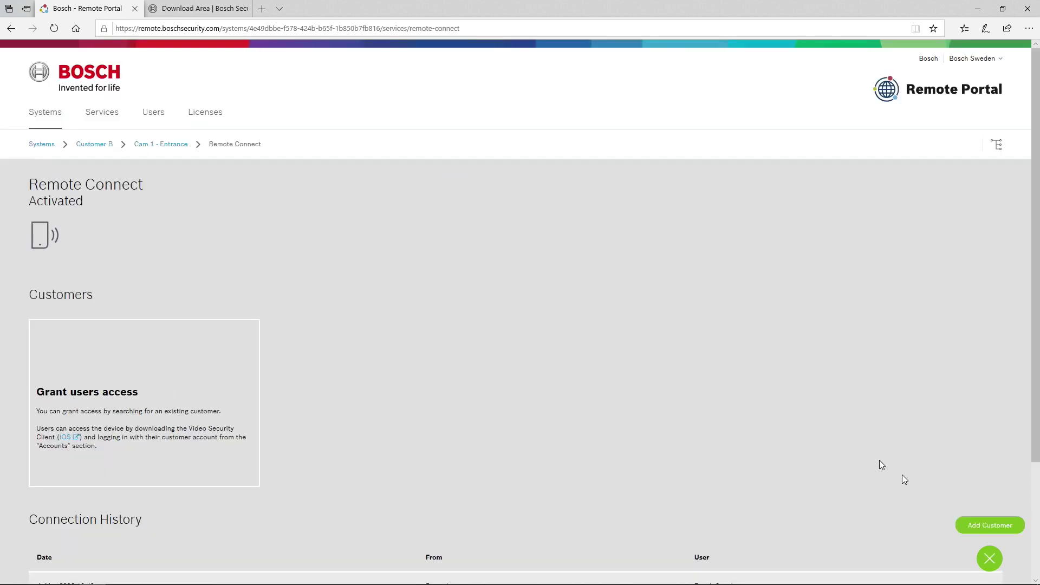
Add the existing customer to Remote Connect through Search User and save the access.
left_click(974, 523)
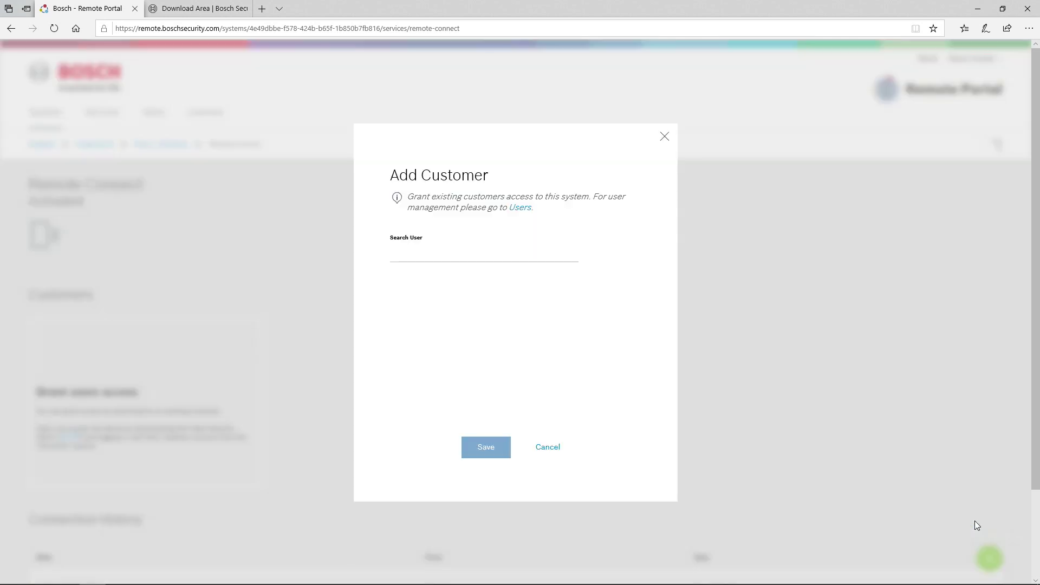
left_click(452, 252)
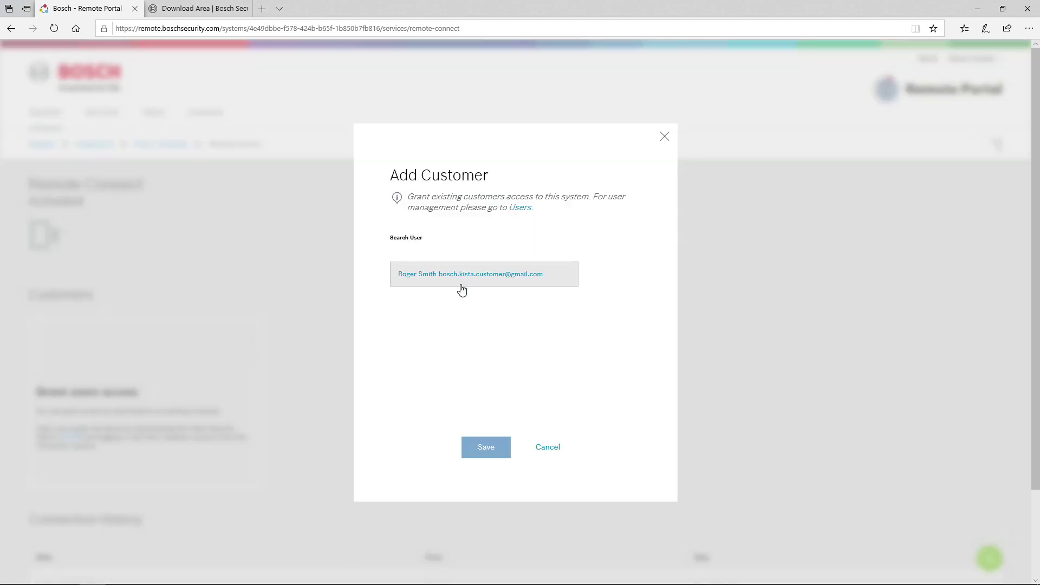
left_click(464, 276)
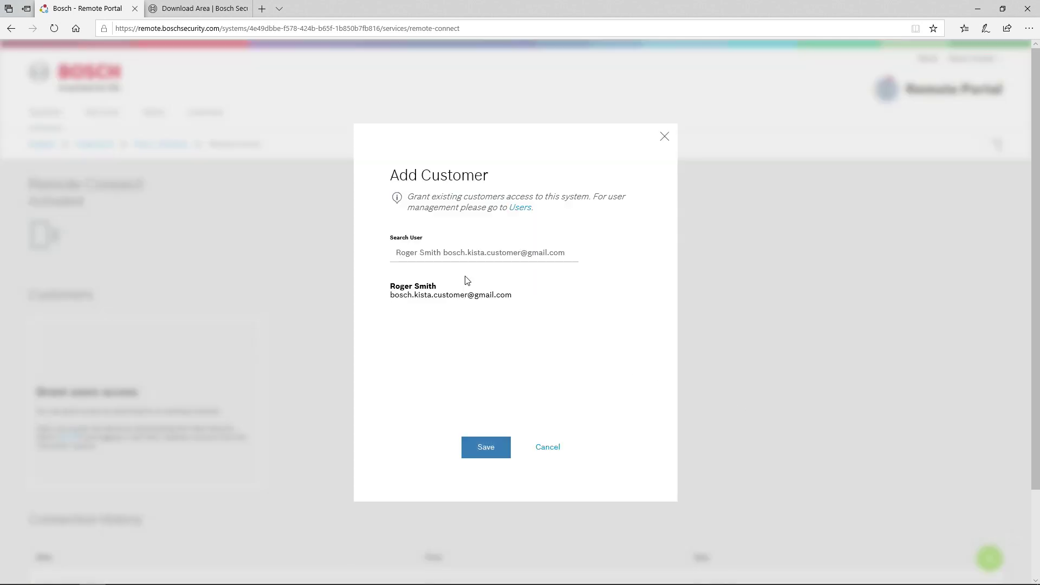
left_click(490, 450)
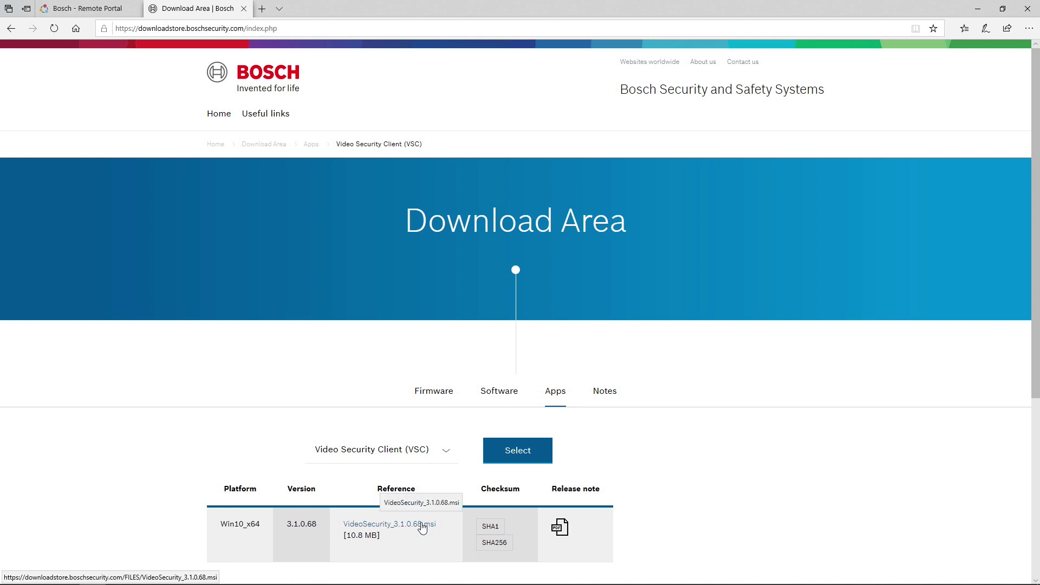
Launch the Video Security app by searching 'video security' from the Start menu.
key("super")
type("video security")
key("Return")
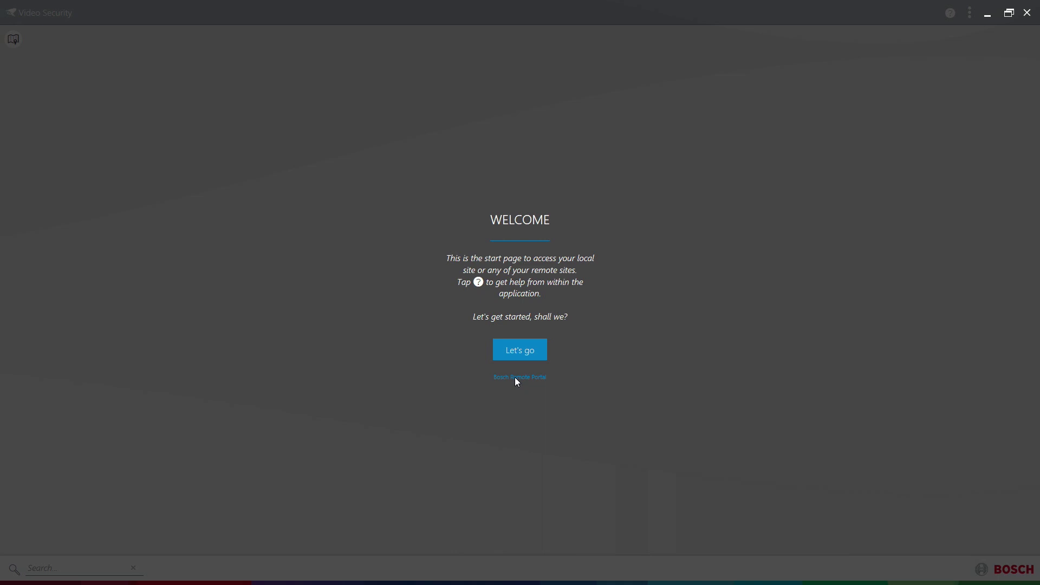
Add the customer's Bosch Remote Portal account with its e-mail and password, then return to the map.
left_click(515, 377)
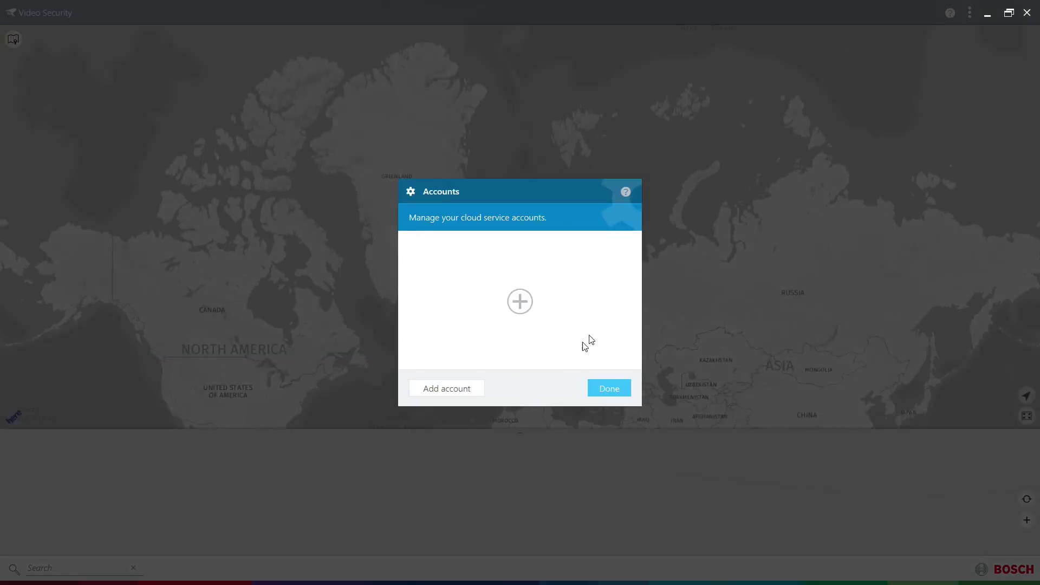
left_click(520, 301)
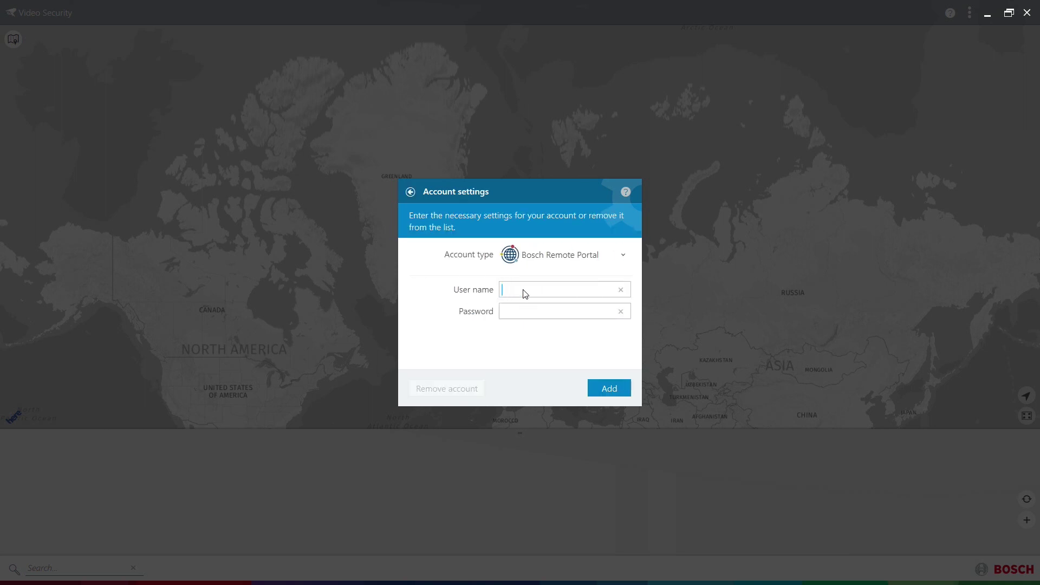
key("Tab")
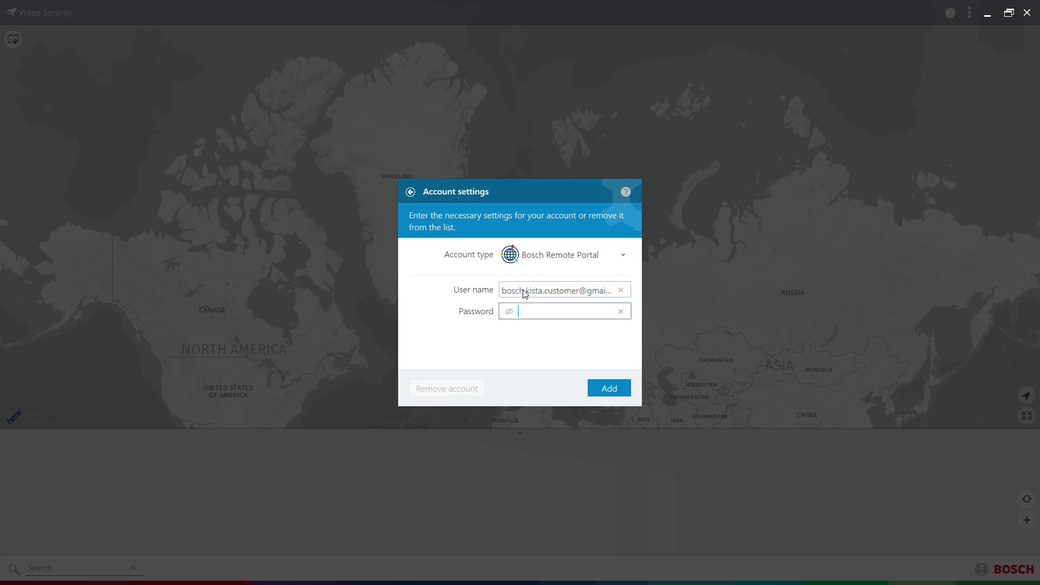
type("•••••••••••")
left_click(606, 389)
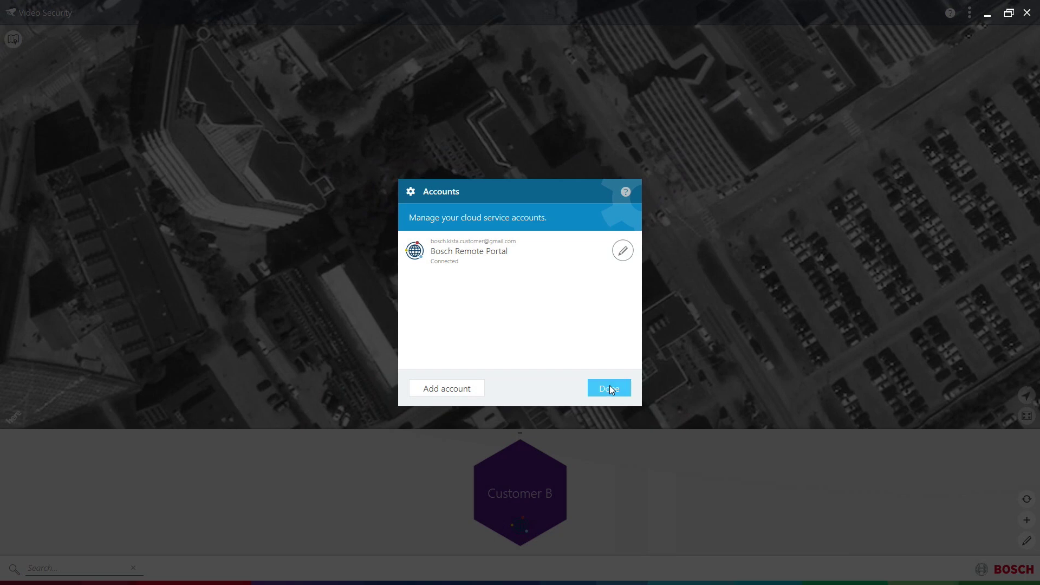
left_click(611, 386)
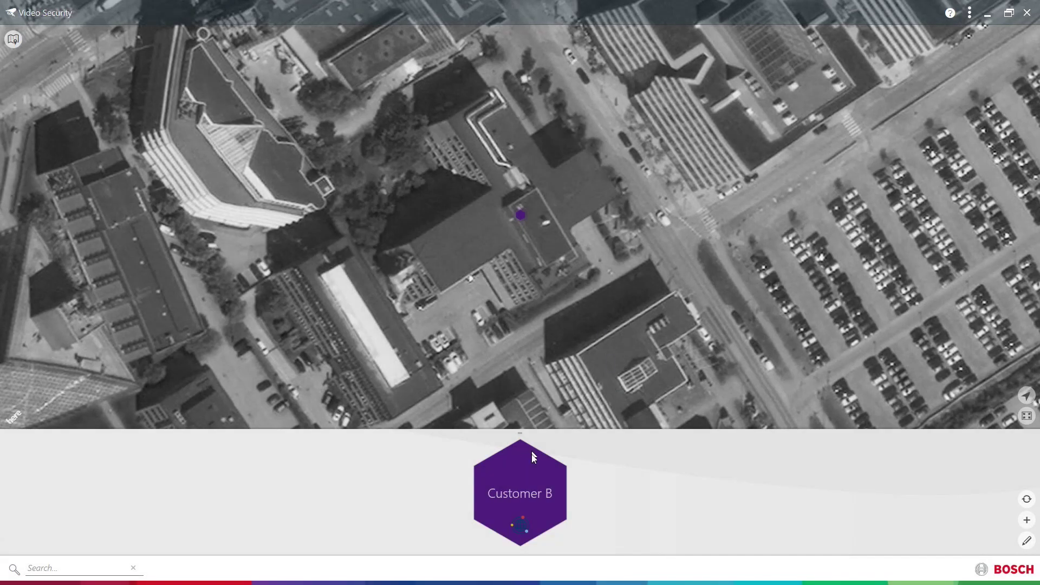
Open and log on to the Customer B site to see Cam 1 - Entrance streaming live.
left_click(524, 479)
left_click(522, 481)
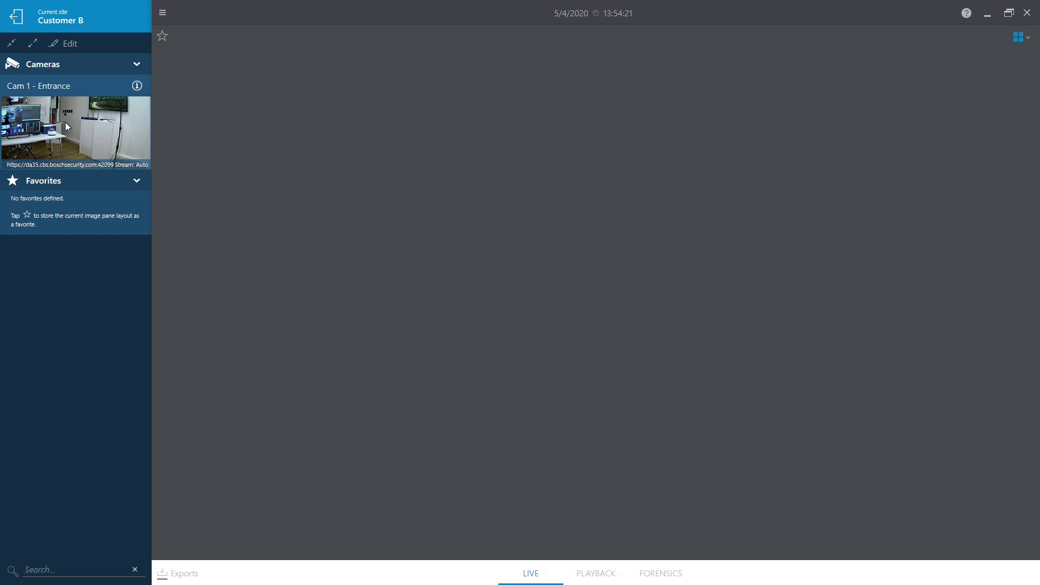
Show Cam 1 - Entrance's live video in the main viewing area, then switch it to Playback.
double_click(65, 122)
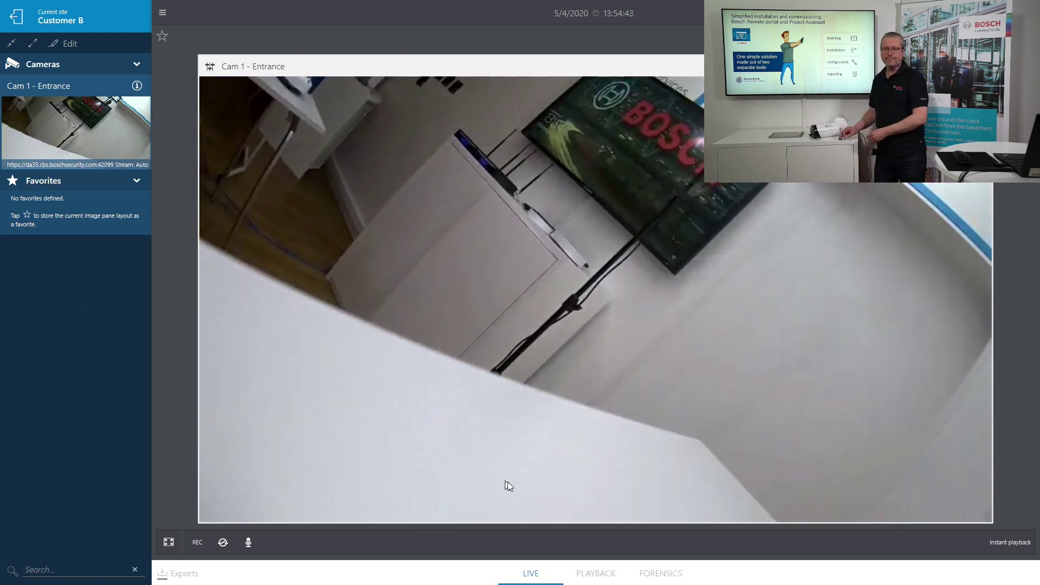
left_click(594, 575)
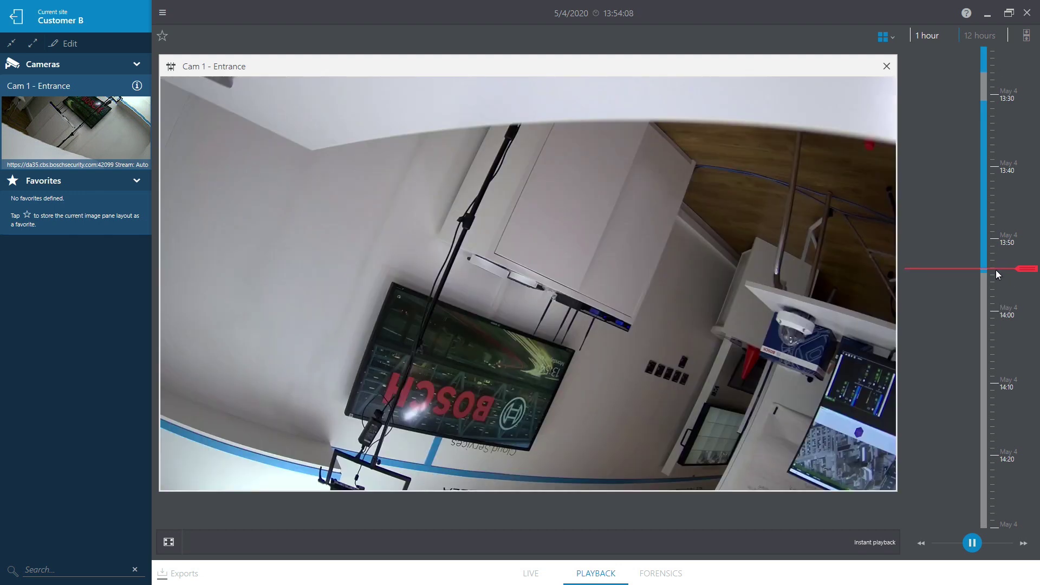
Seek Cam 1 - Entrance's recording back to around 13:51, then to 13:53.
left_click(987, 252)
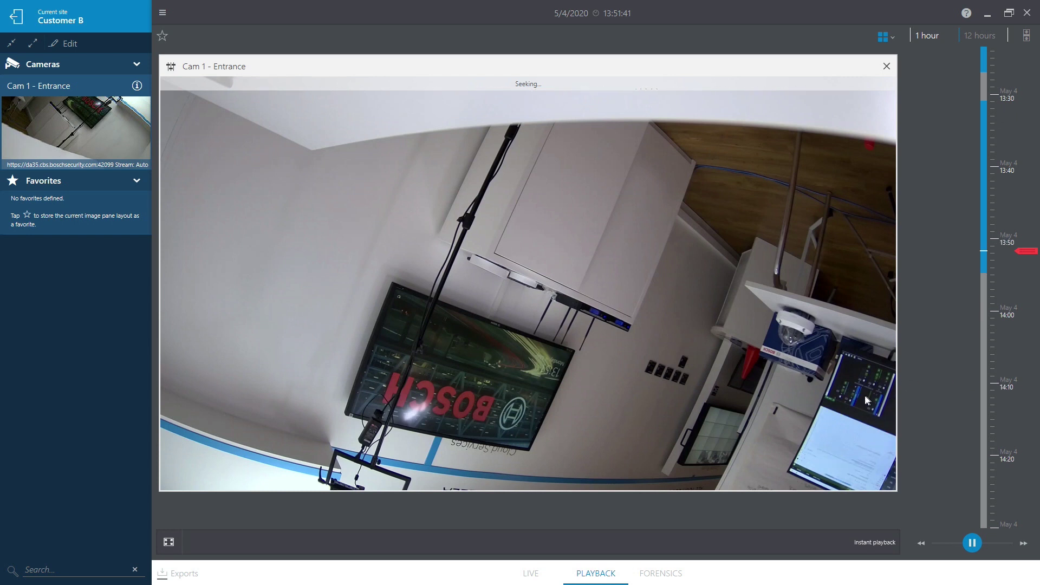
left_click(984, 265)
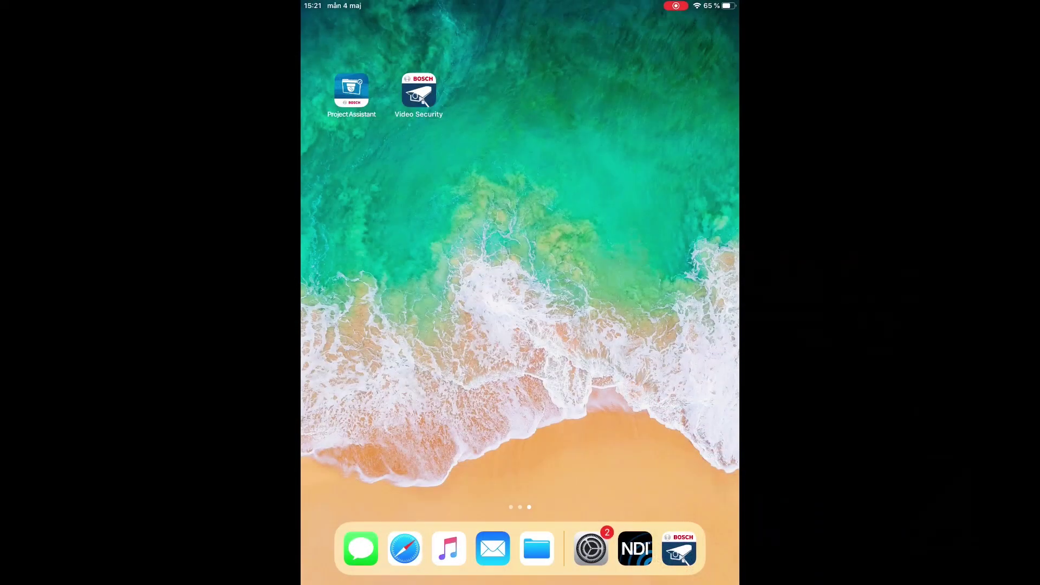
Launch Video Security on the iPad, open Customer B's Cam 1 - Entrance, and switch to Playback.
left_click(418, 90)
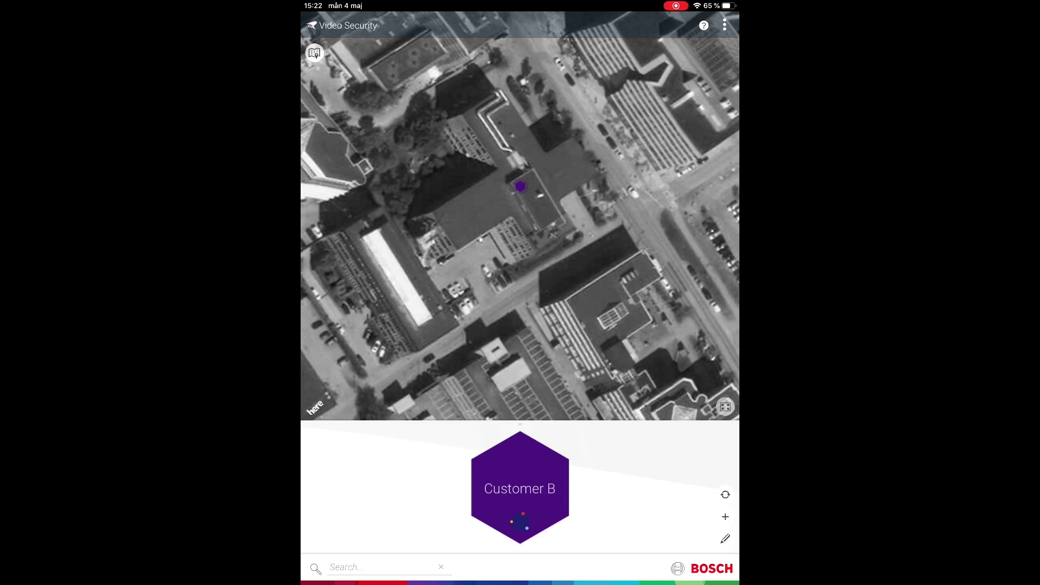
left_click(520, 487)
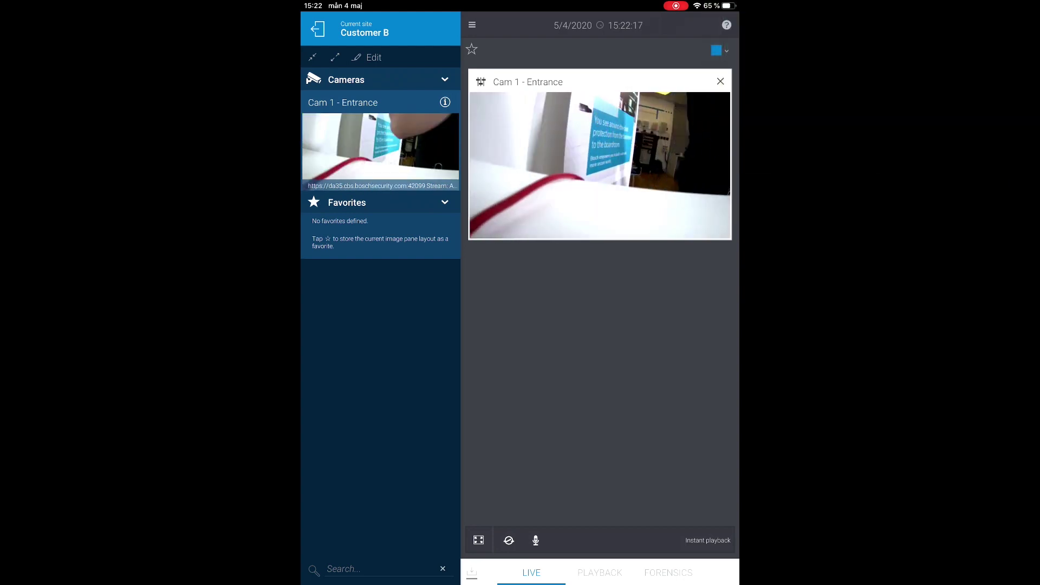
left_click(599, 572)
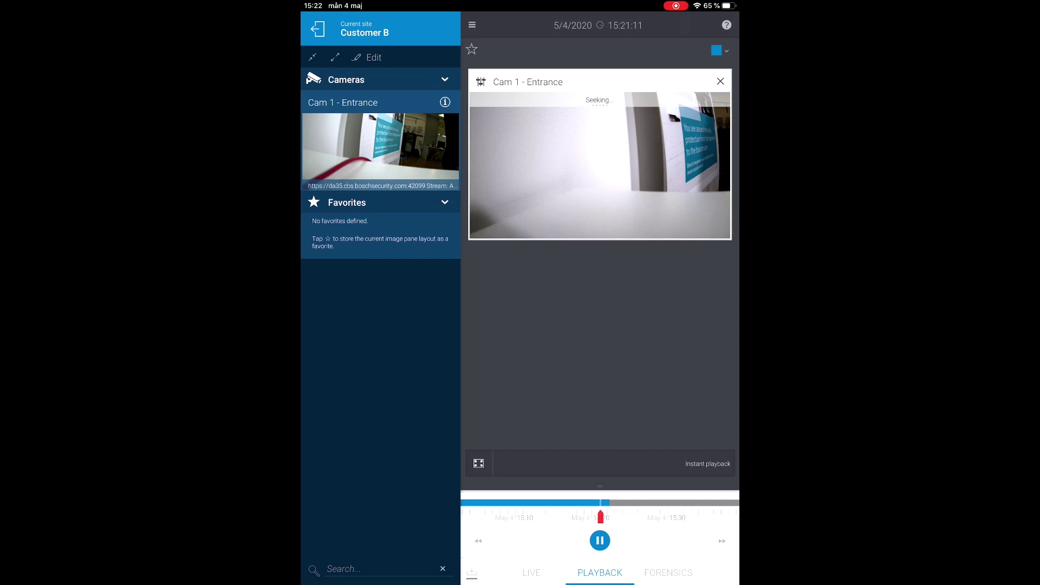
Set a Forensics Line criterion on Cam 1 - Entrance and move the line's lower end.
left_click(668, 572)
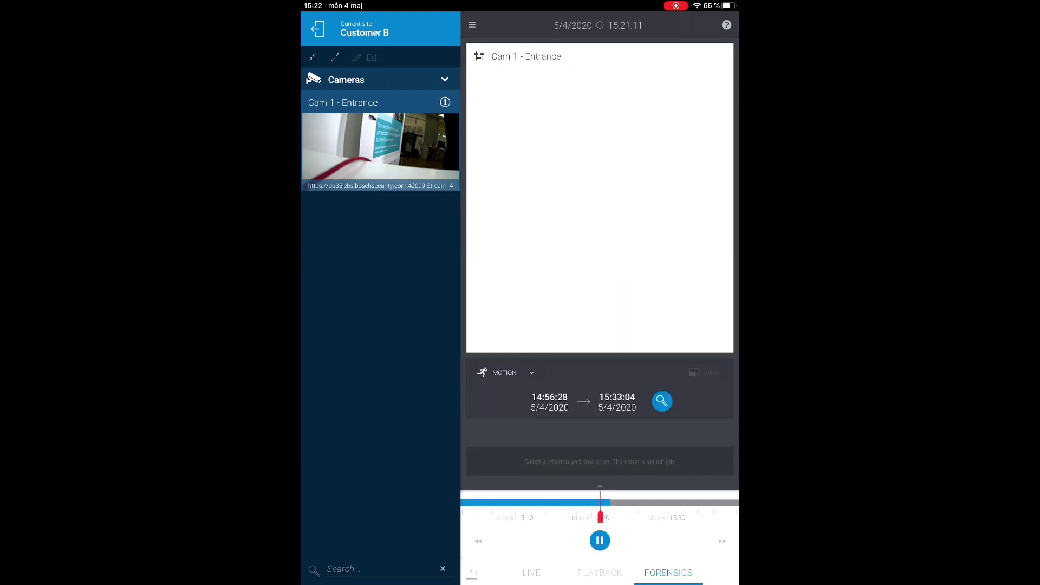
left_click(506, 372)
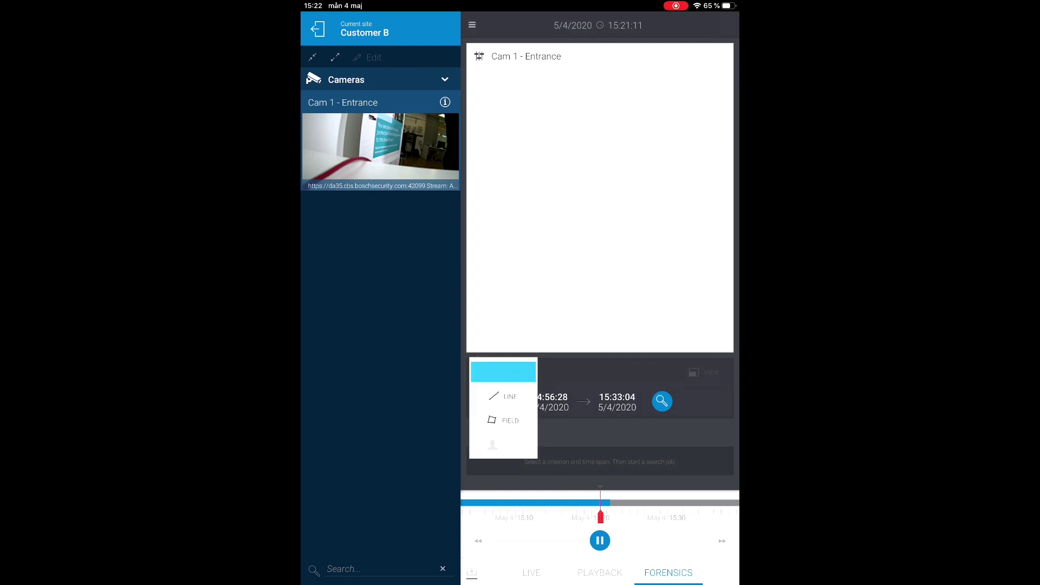
left_click(503, 396)
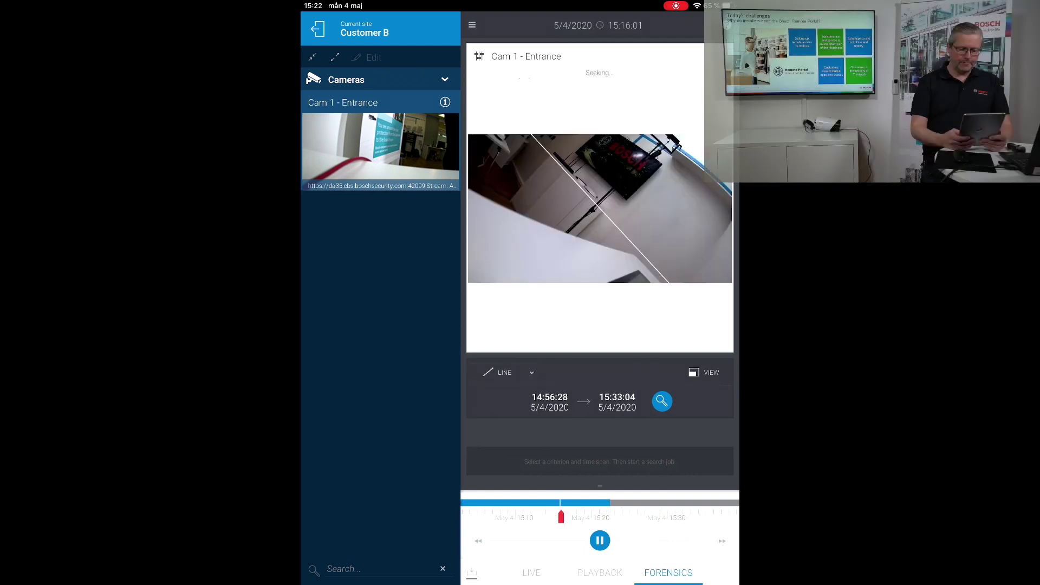
left_click_drag(607, 247, 629, 258)
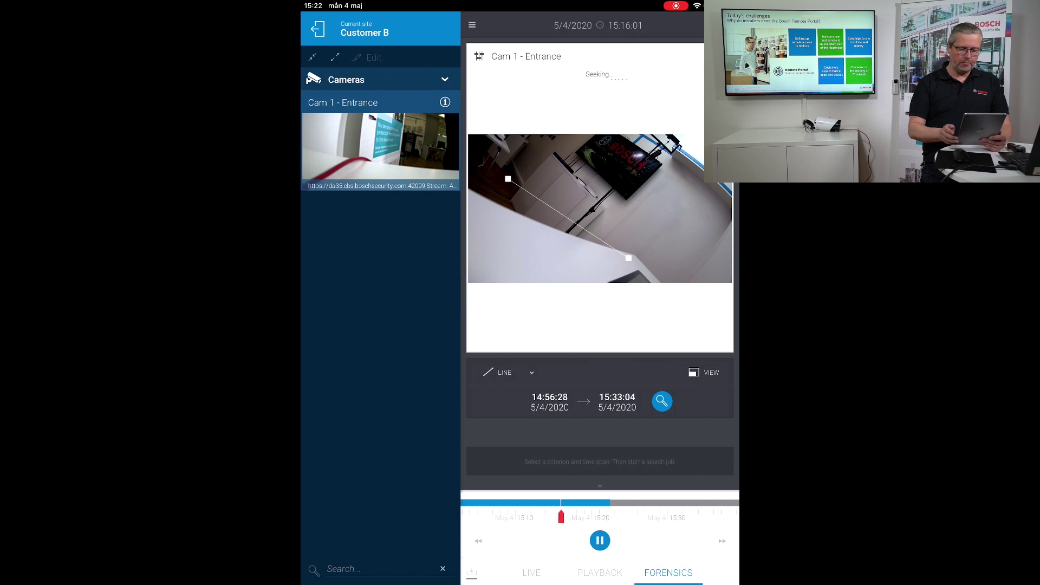